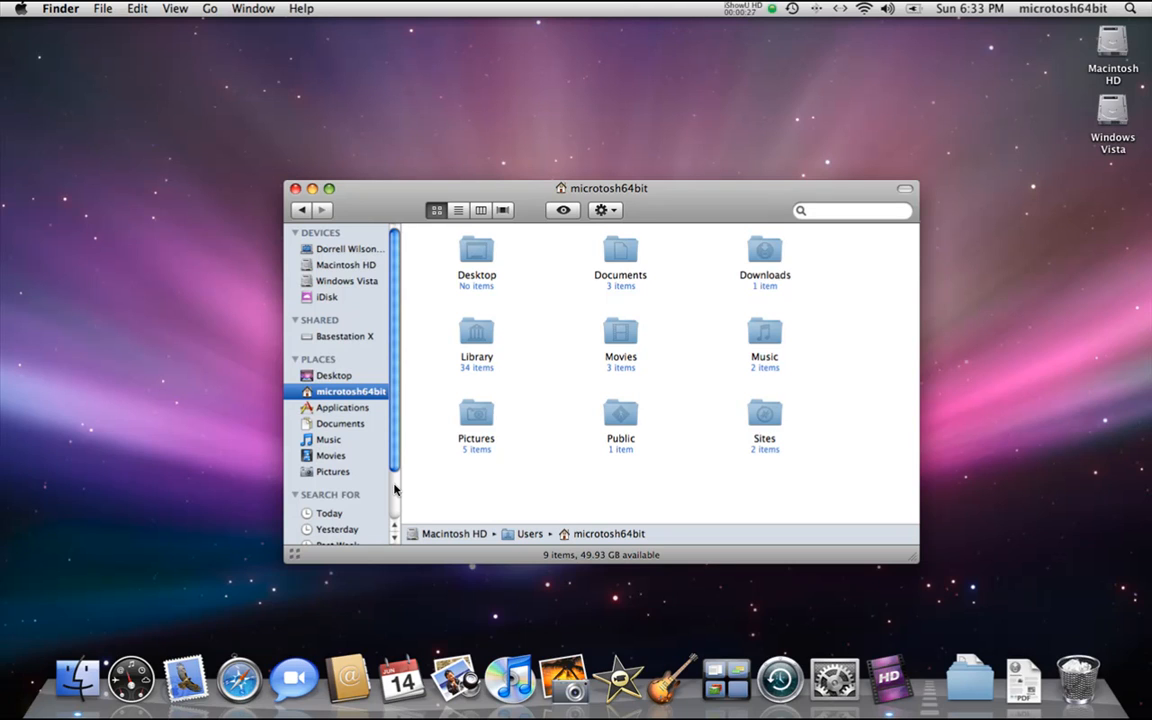
left_click(397, 489)
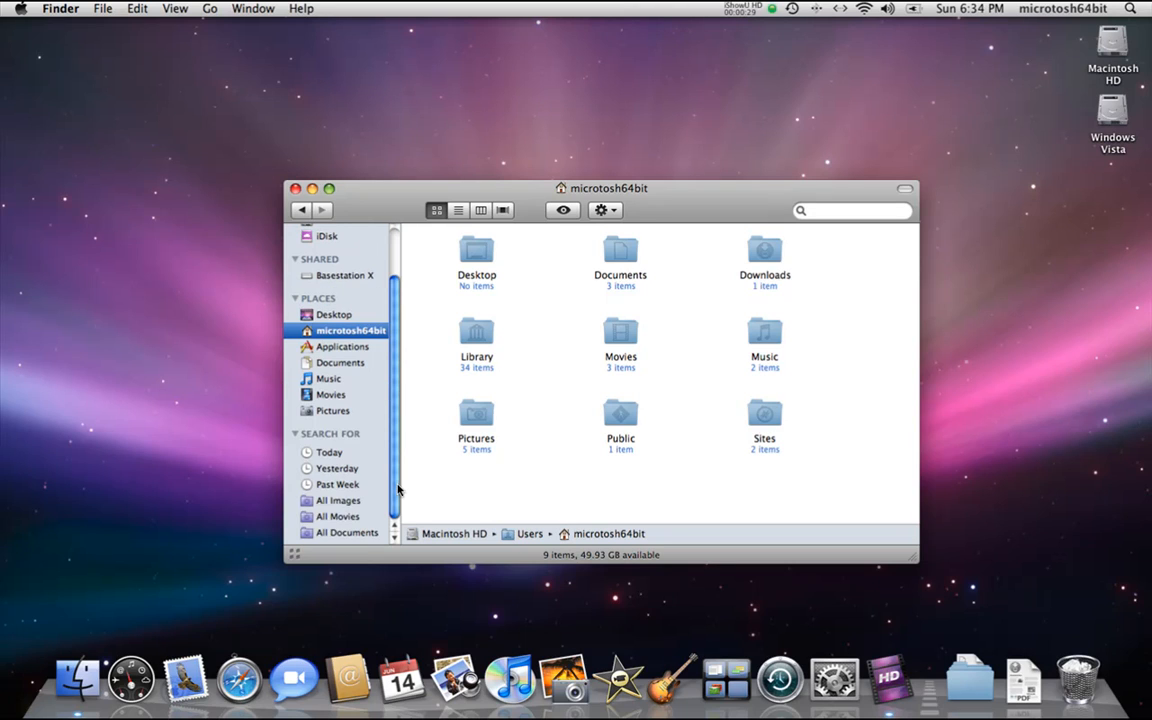
left_click(395, 264)
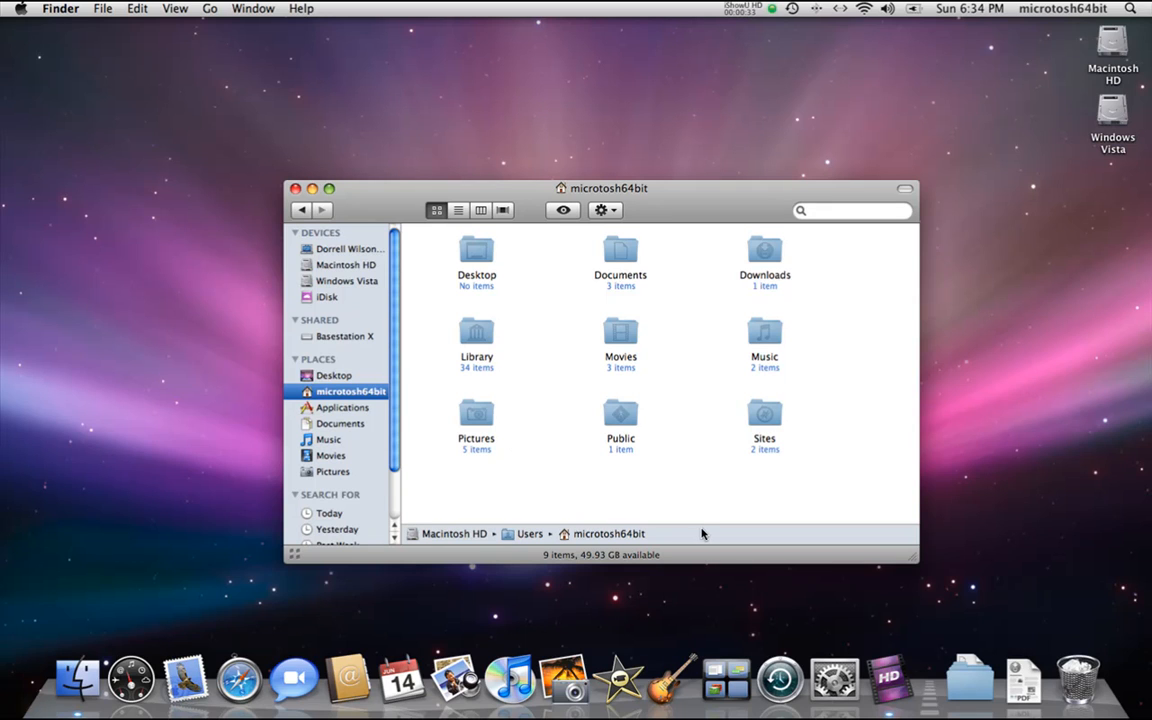
- Switch to Safari and open the Mac Software section of the Apple Store
left_click(239, 675)
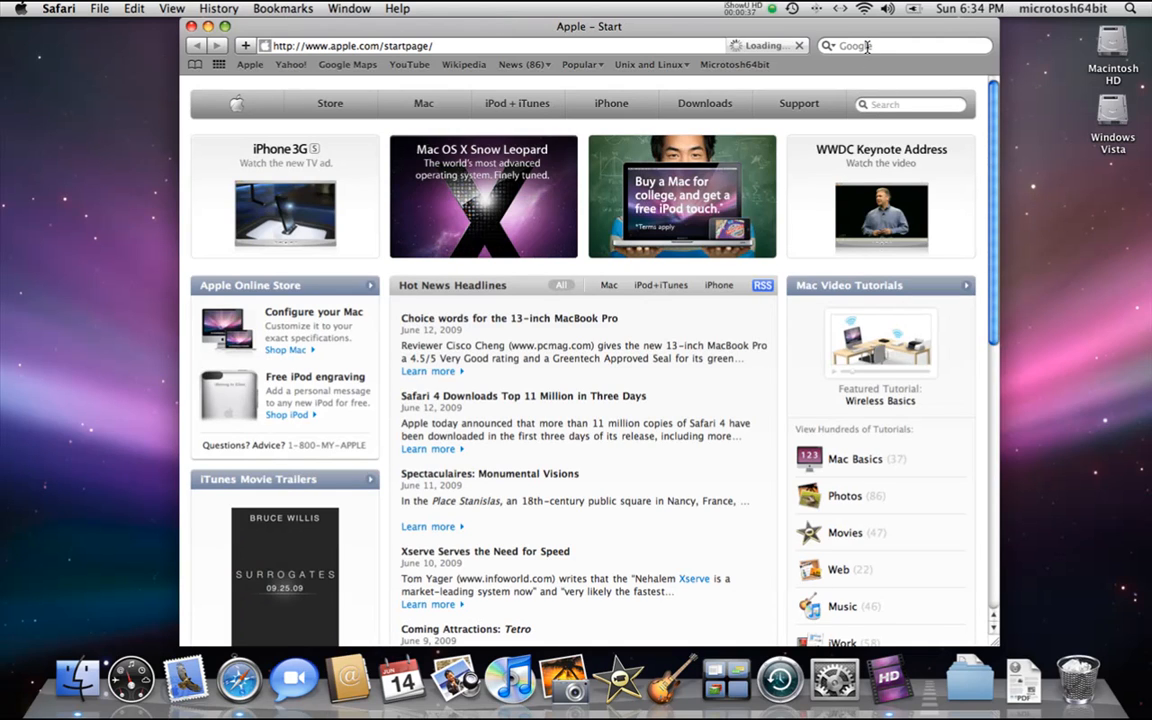
left_click(866, 46)
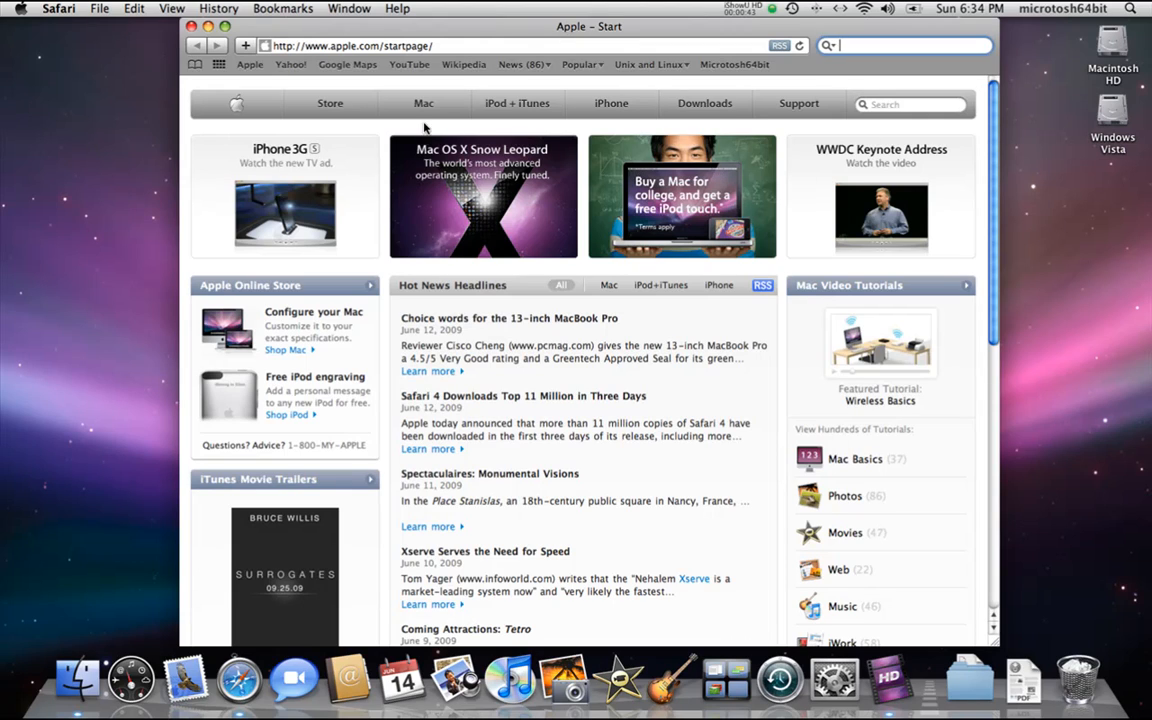
left_click(333, 104)
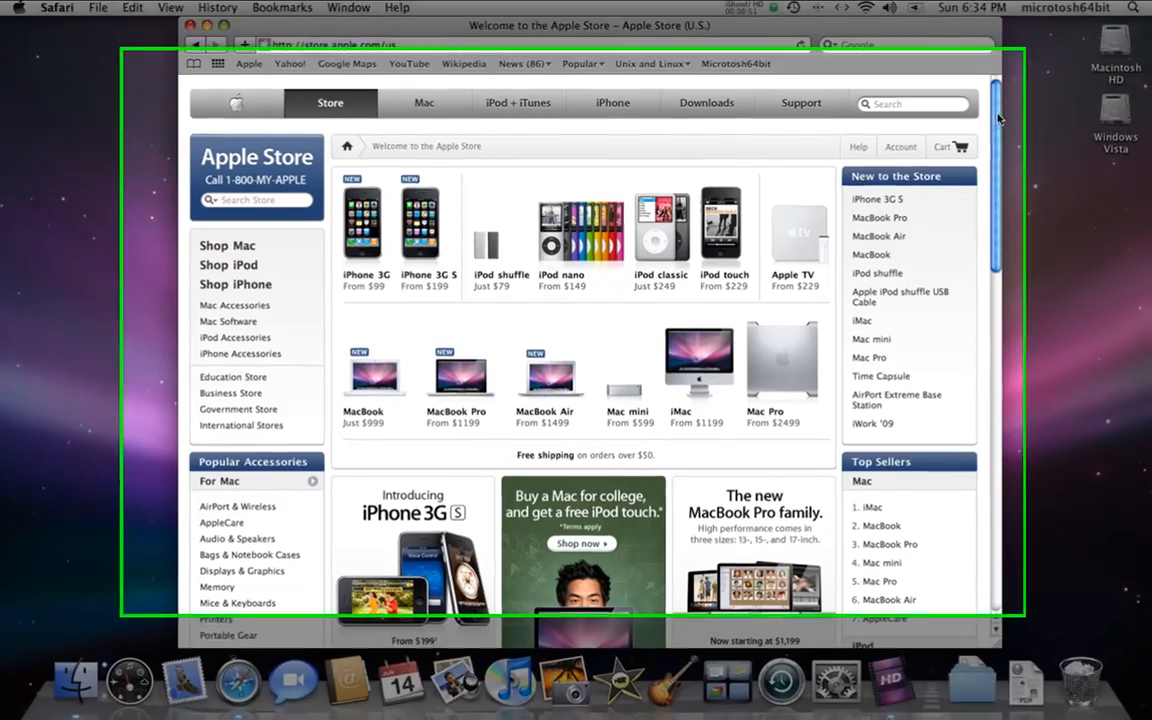
scroll(1000, 192, "down", 5)
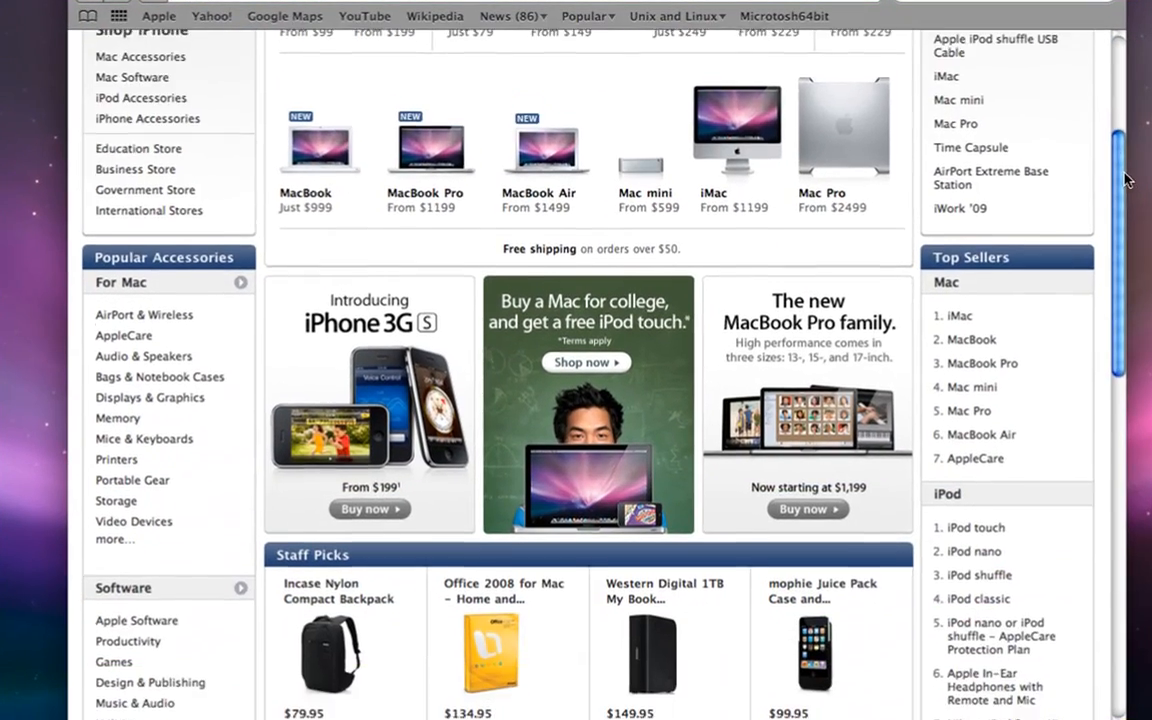
left_click_drag(1125, 177, 1147, 160)
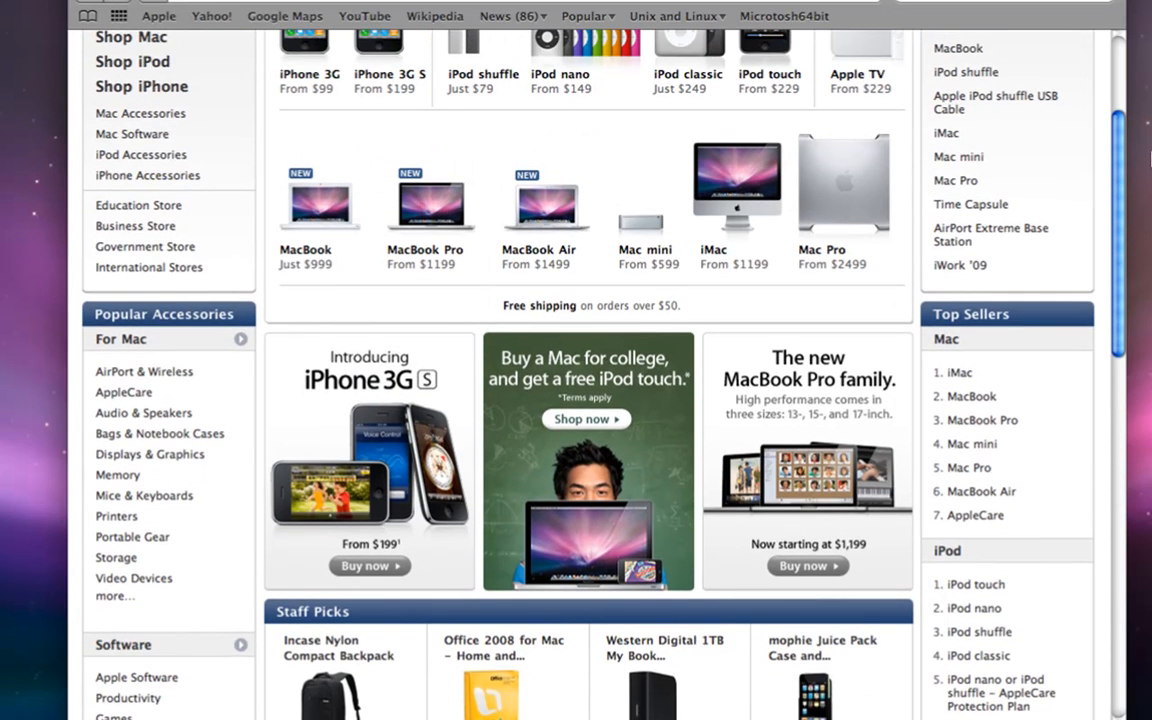
left_click(157, 140)
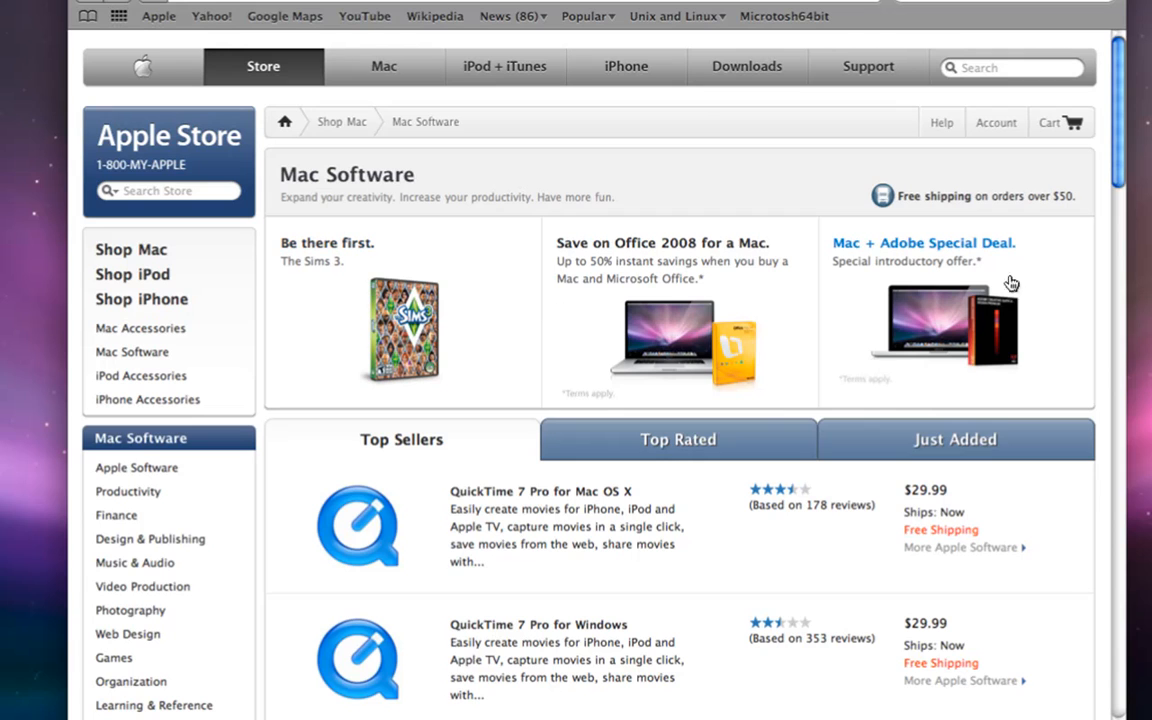
- Find iWork '09 among the top-selling Mac software and highlight its price
left_click_drag(1118, 140, 1116, 309)
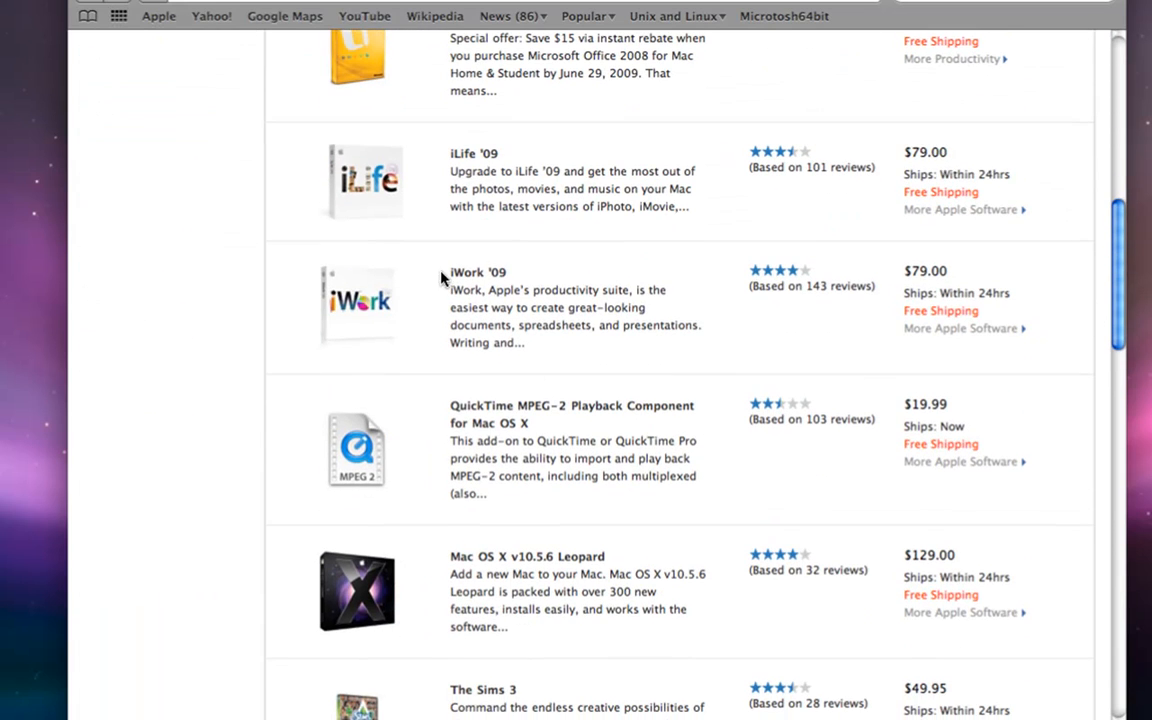
mouse_move(895, 275)
left_mouse_down()
mouse_move(966, 271)
mouse_move(910, 280)
left_mouse_up()
left_click(959, 272)
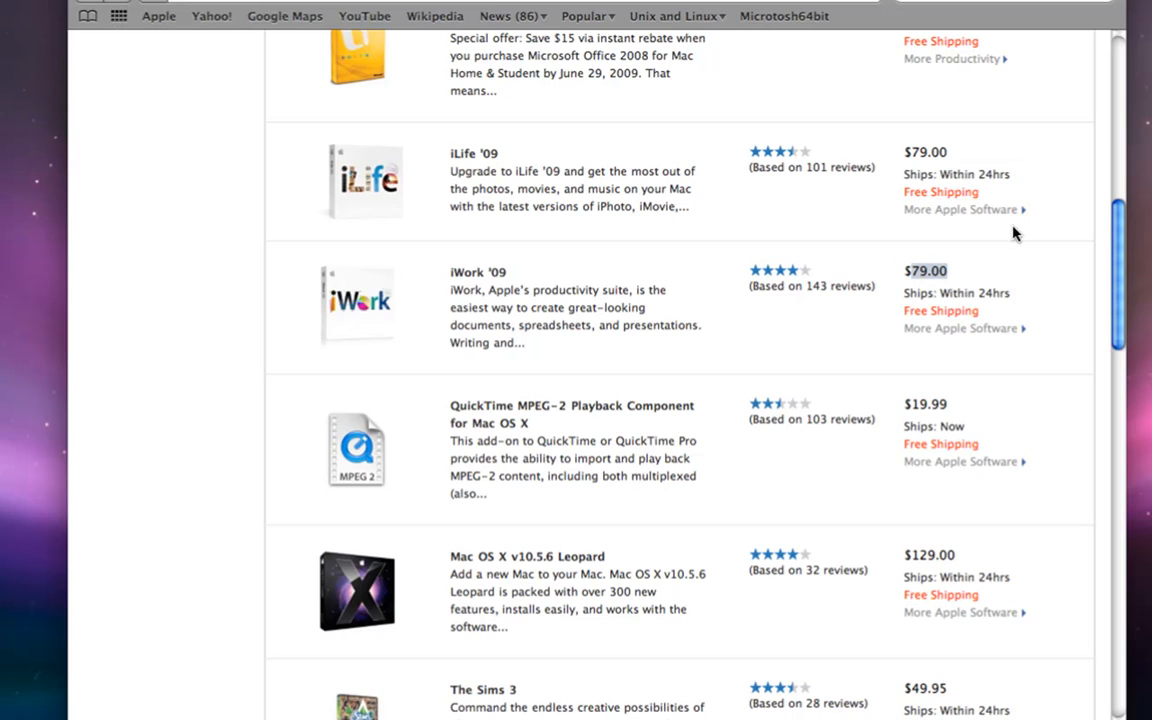
- Quit Safari and return to the Finder
left_click(1117, 131)
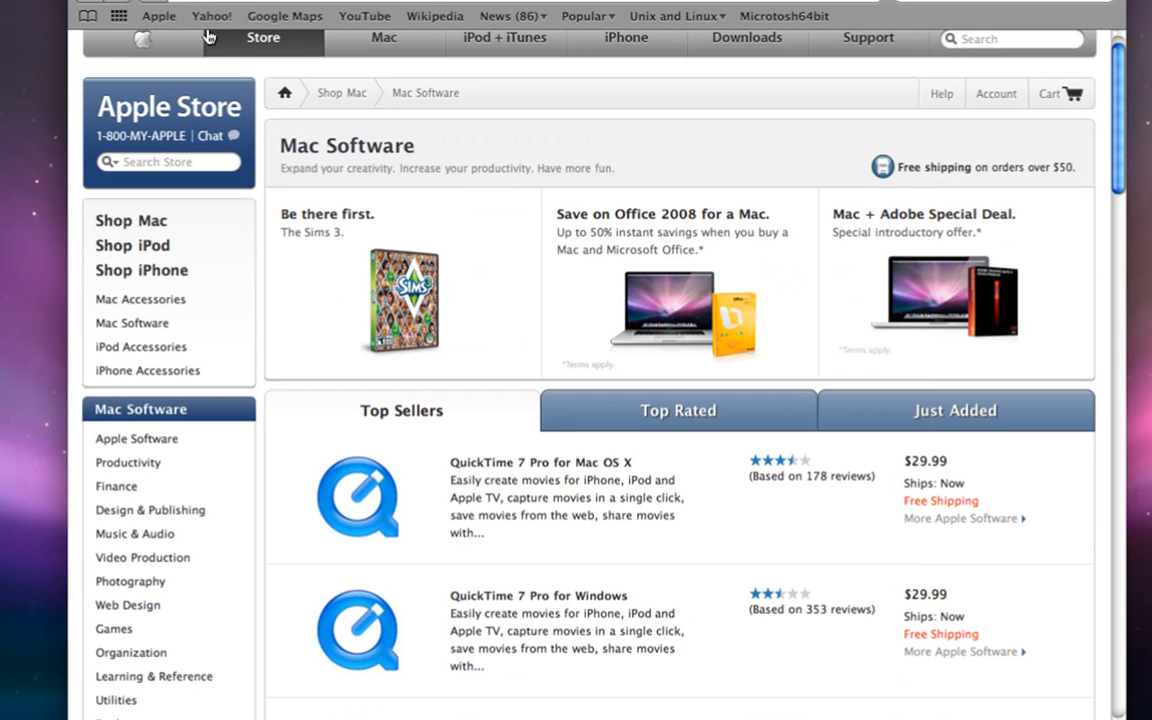
left_click(20, 2)
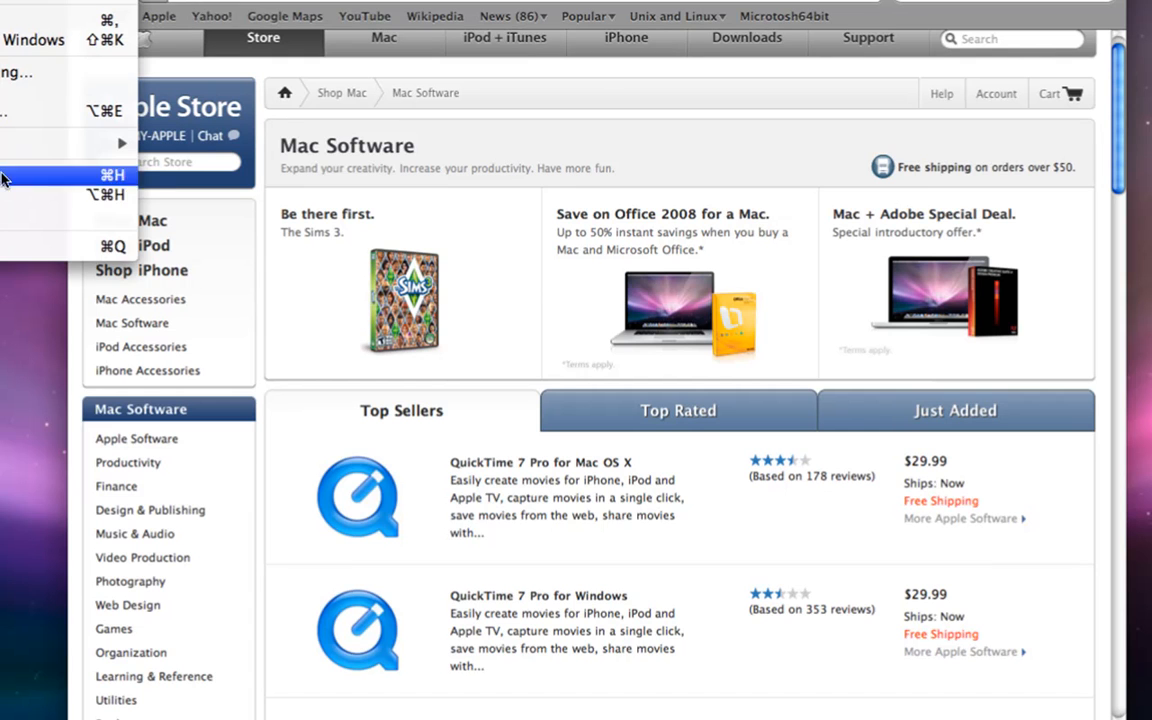
left_click(21, 244)
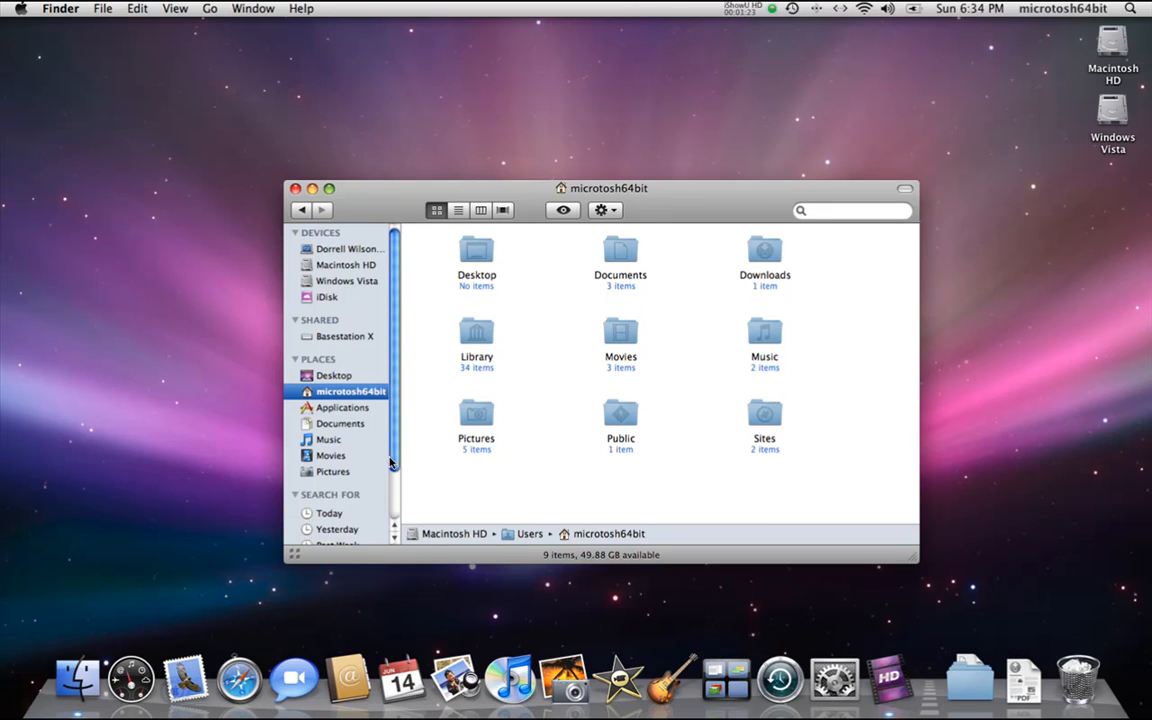
- Open the iWork '09 folder inside the Applications folder
left_click(343, 408)
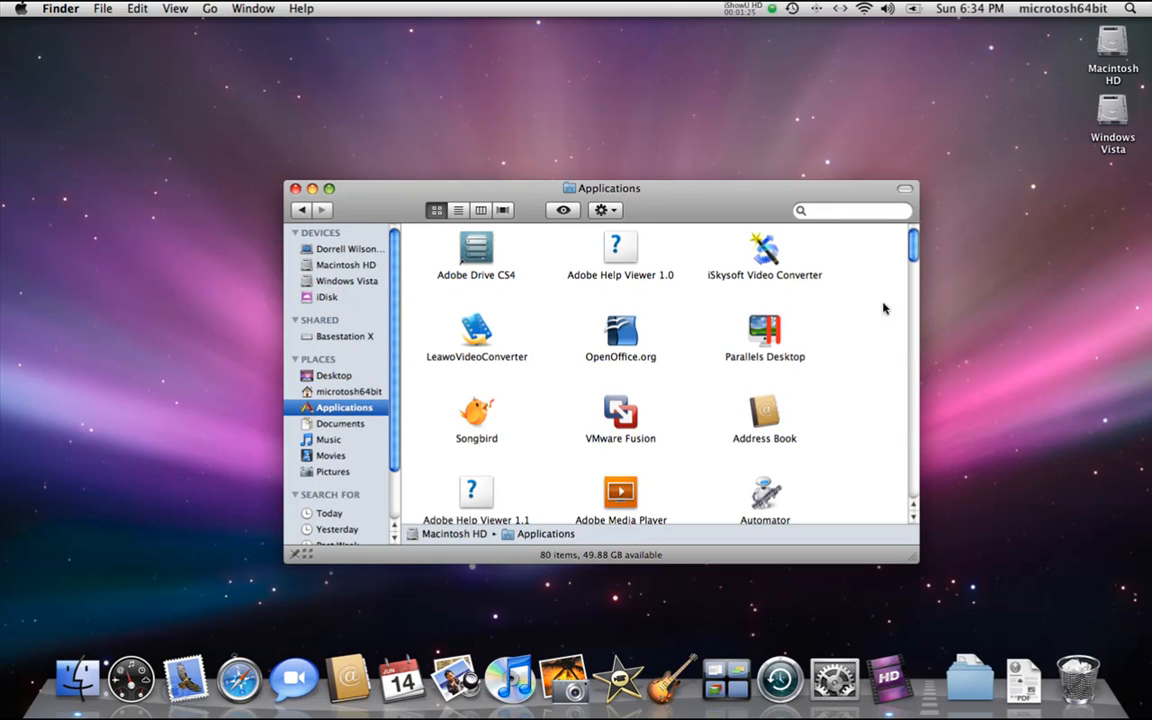
left_click_drag(910, 245, 913, 487)
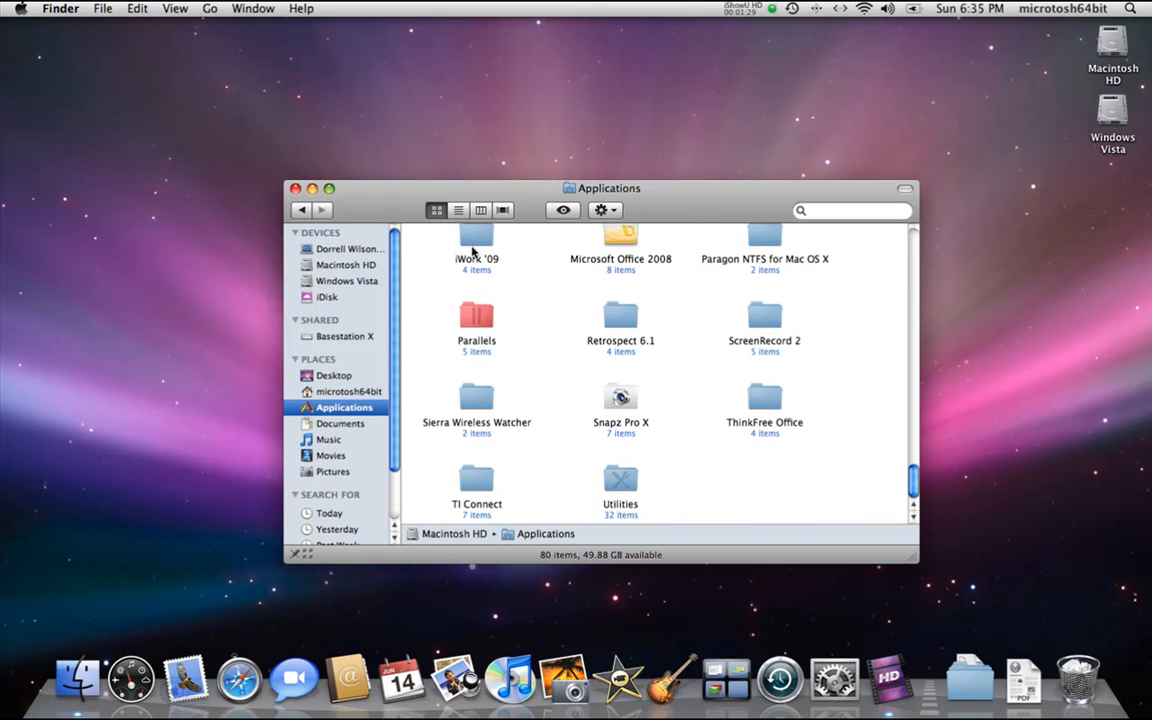
double_click(475, 250)
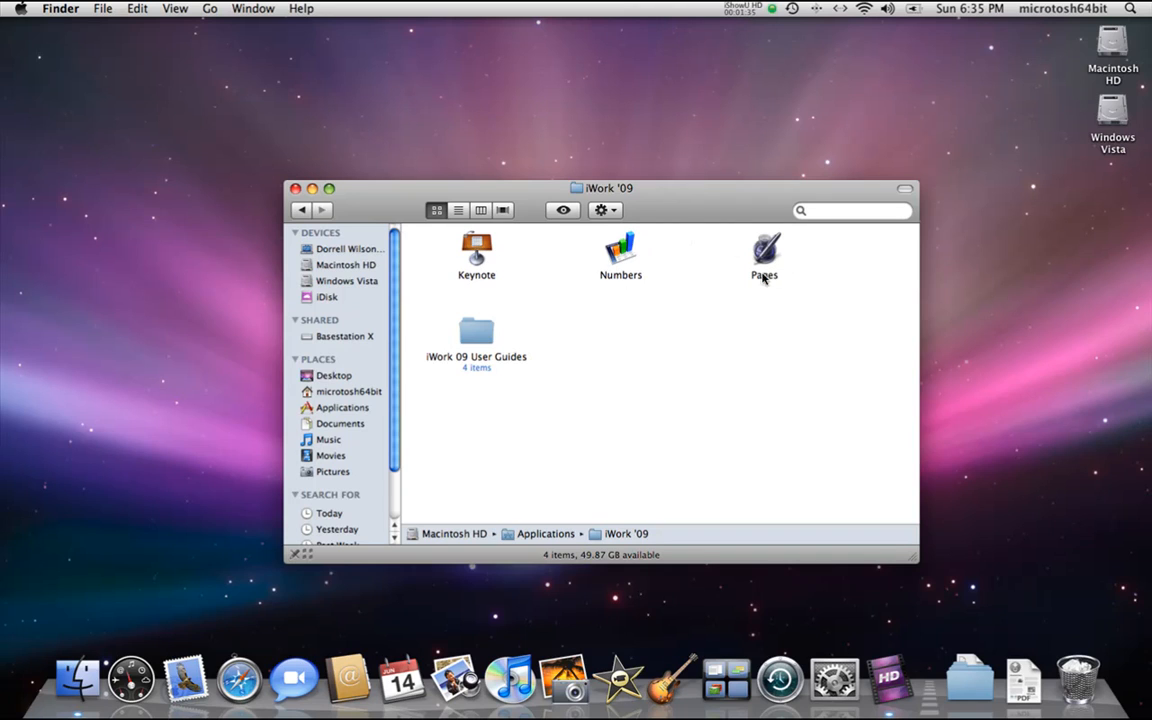
- Launch Keynote and Numbers from the iWork '09 folder
left_click(488, 250)
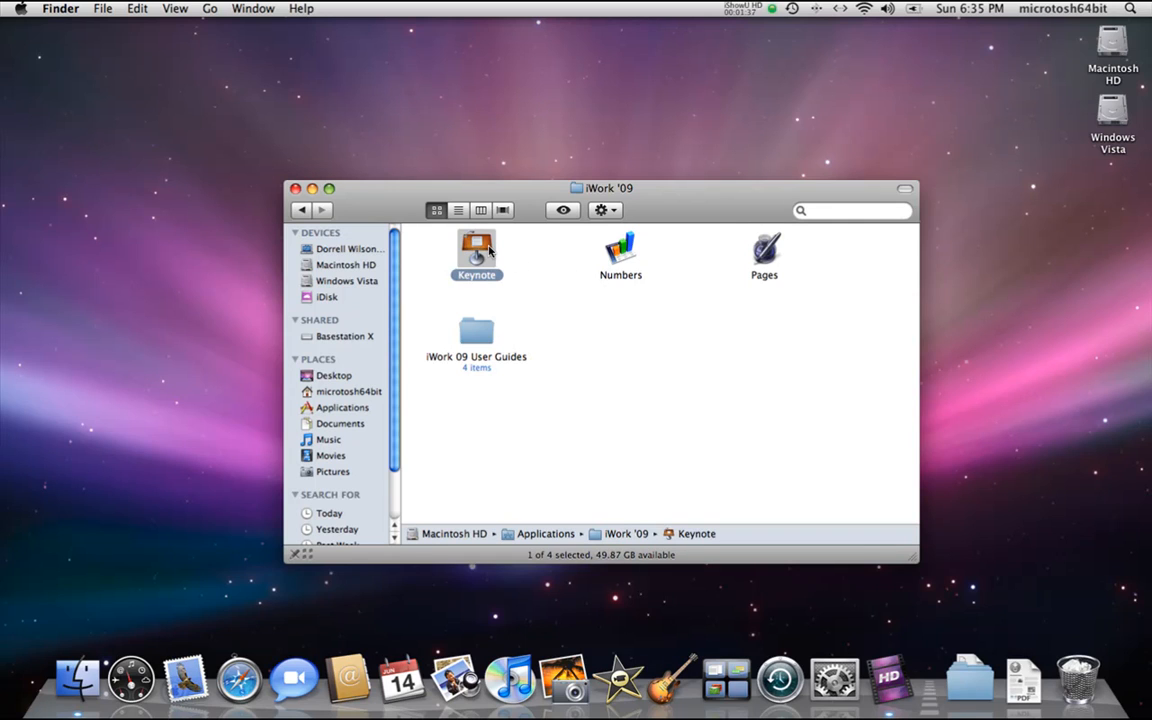
double_click(488, 250)
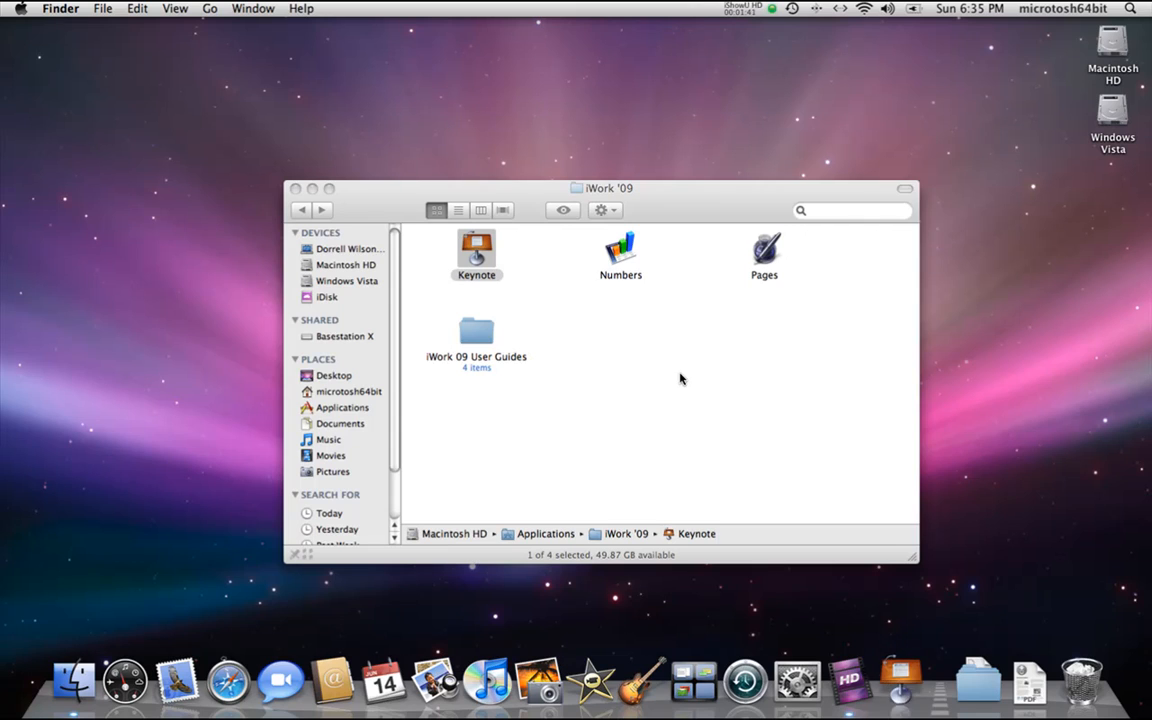
left_click(620, 248)
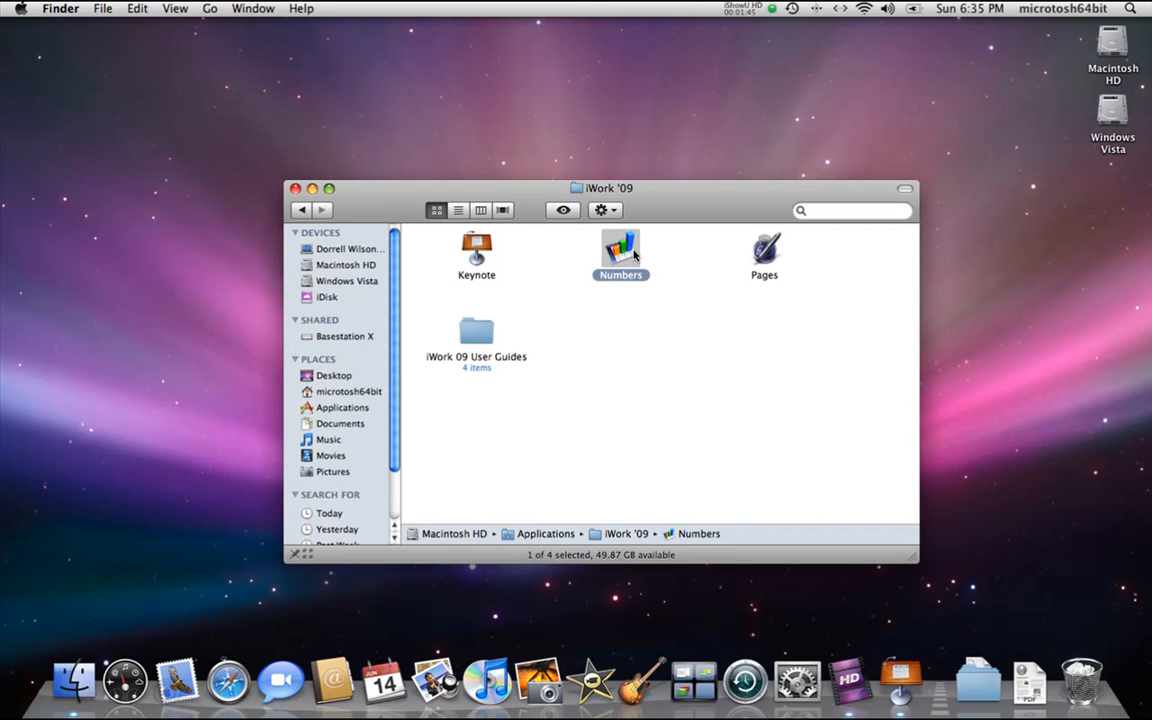
double_click(635, 256)
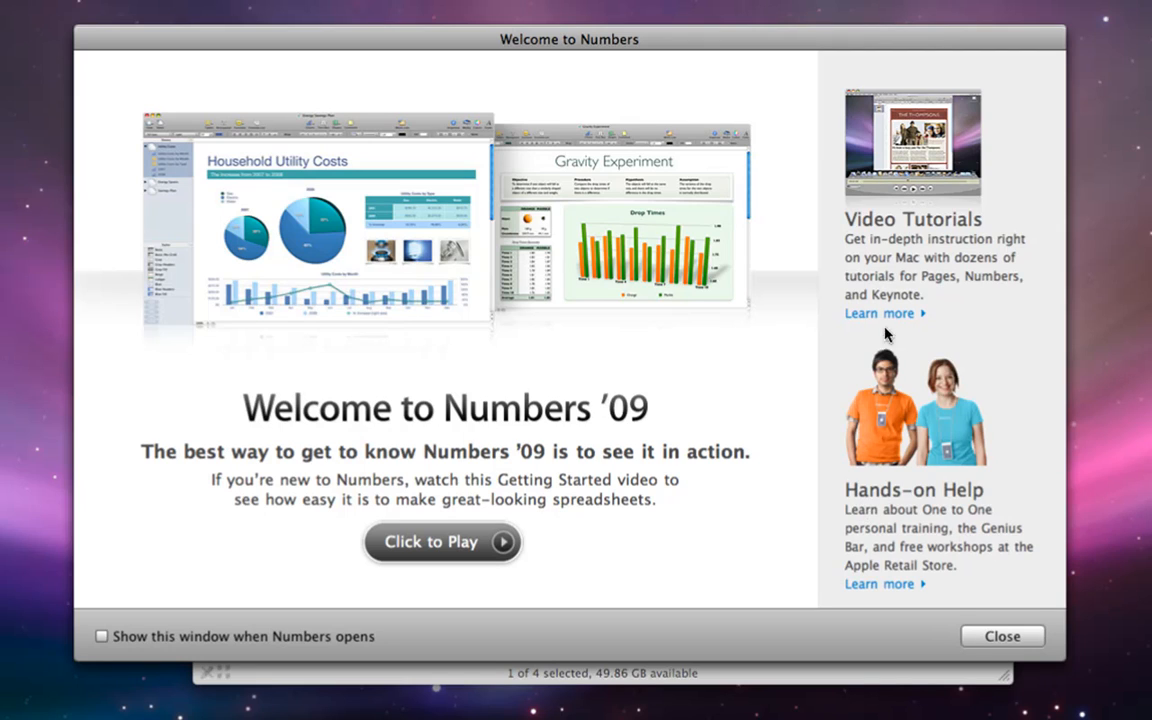
- Close the Numbers and Keynote welcome windows, and launch Pages from the iWork '09 folder
left_click(996, 644)
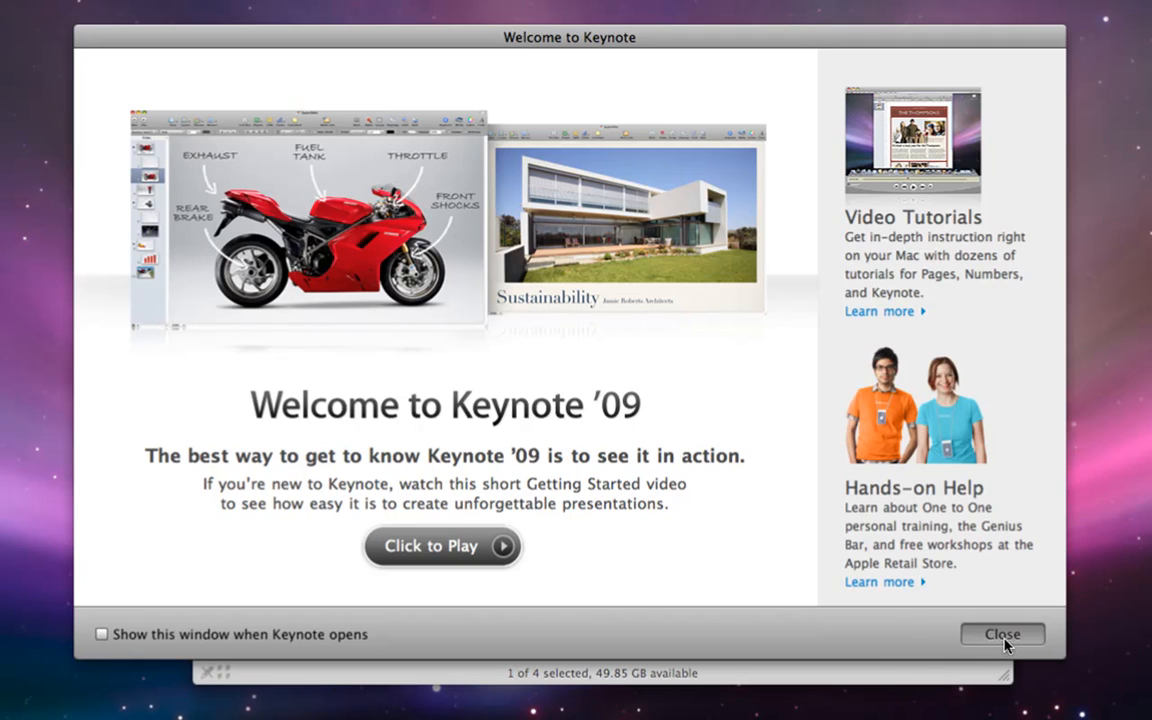
left_click(1005, 635)
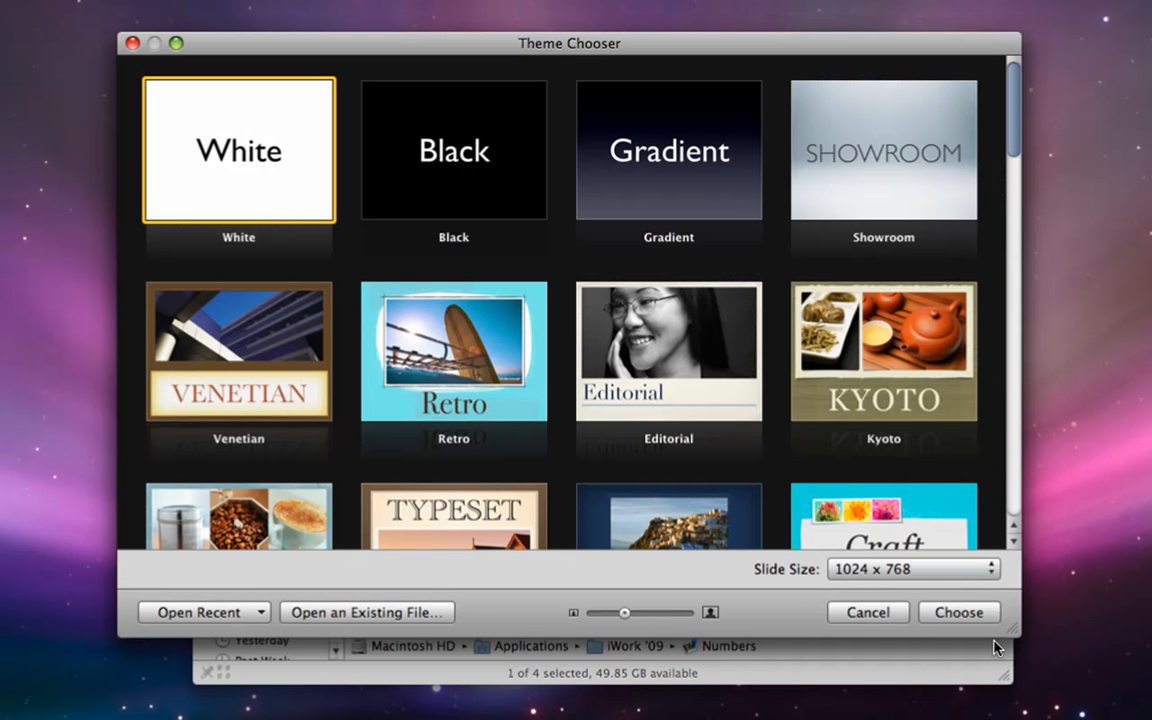
left_click(894, 677)
double_click(815, 285)
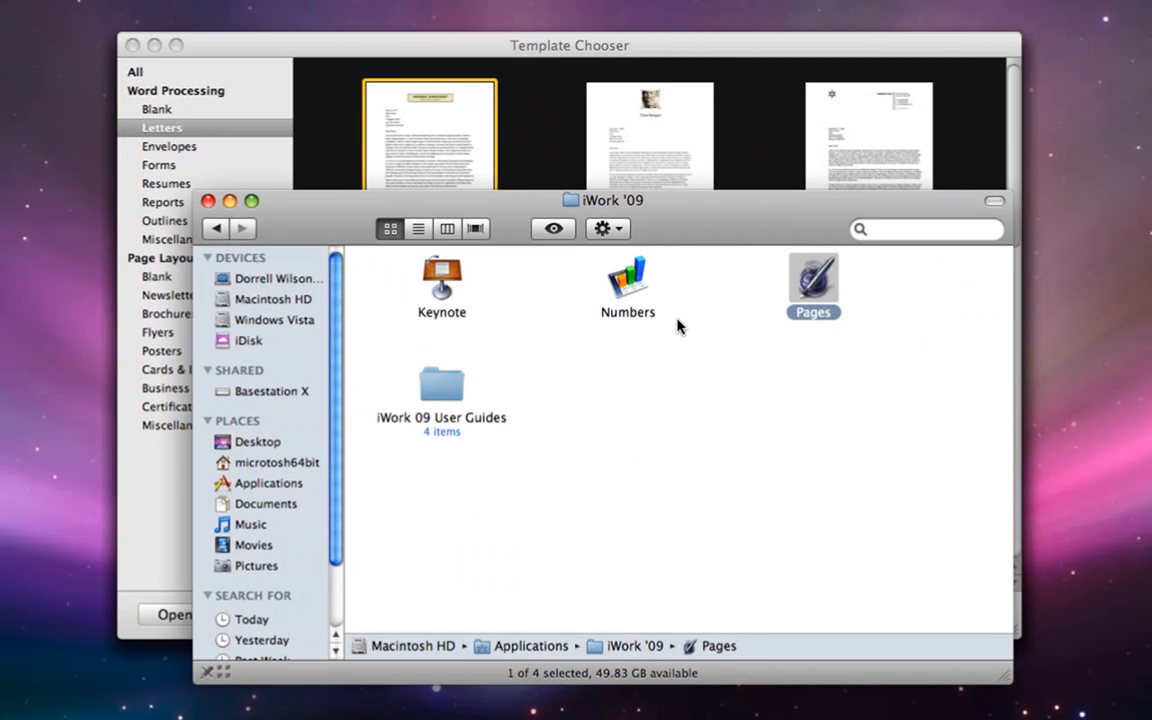
- Select Keynote, Numbers and Pages one after another in the iWork '09 folder
left_click(440, 289)
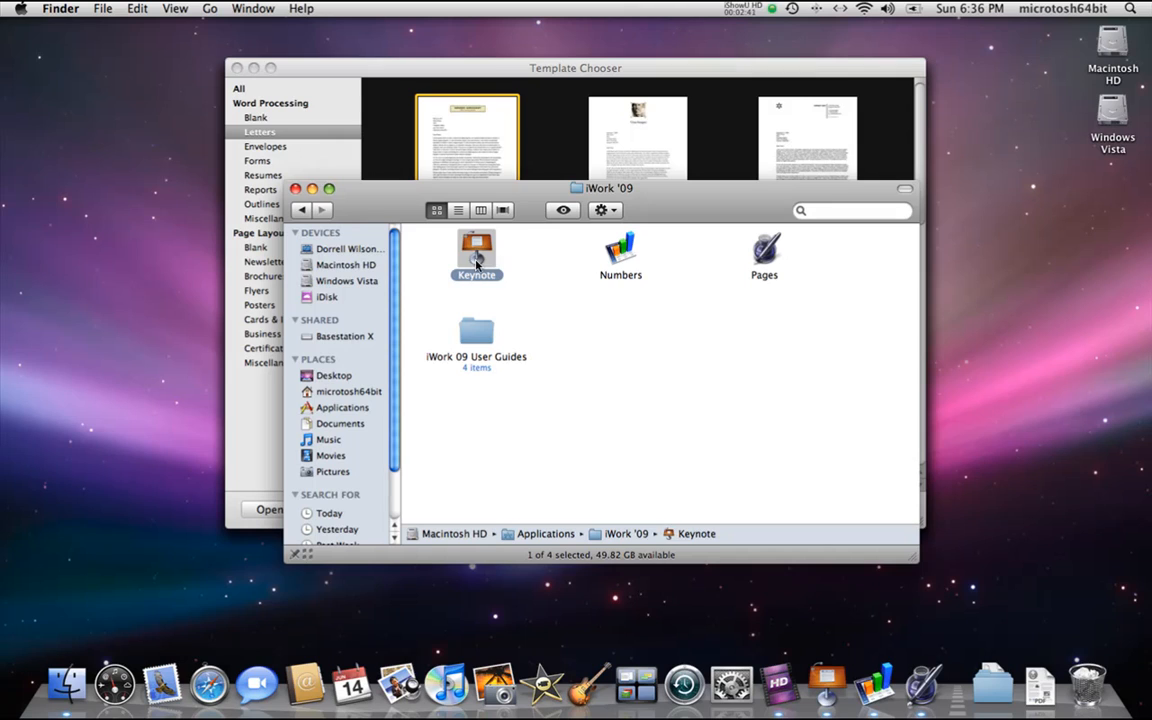
key("Right")
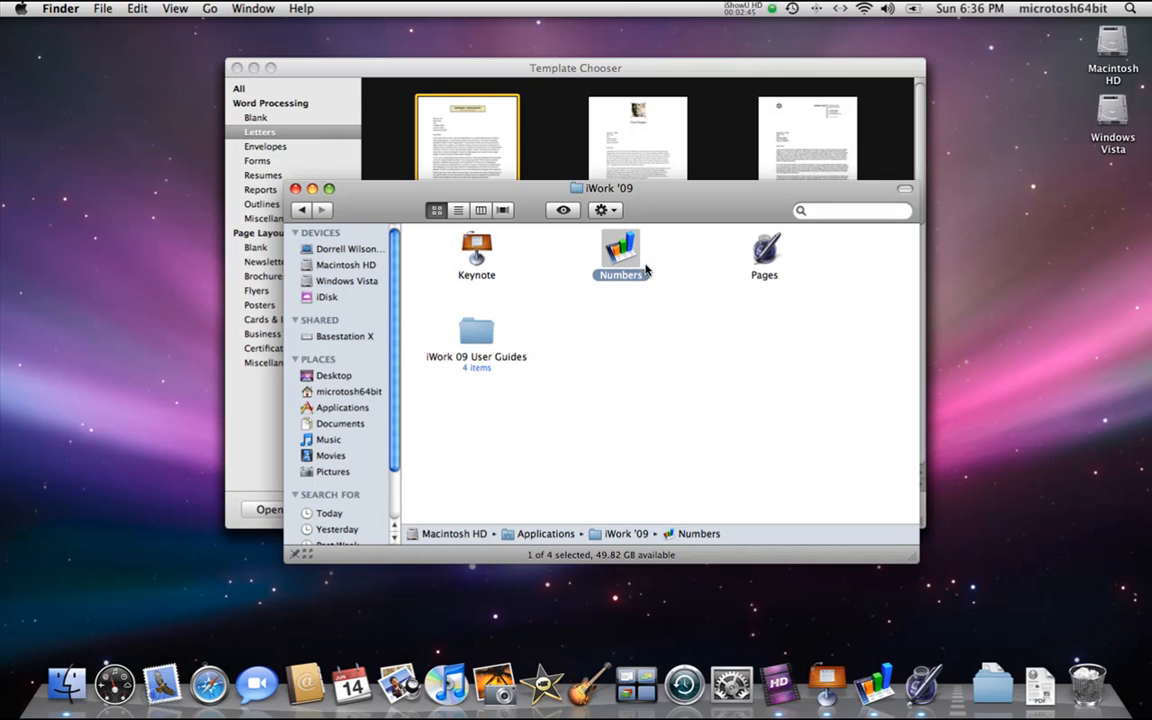
left_click(758, 255)
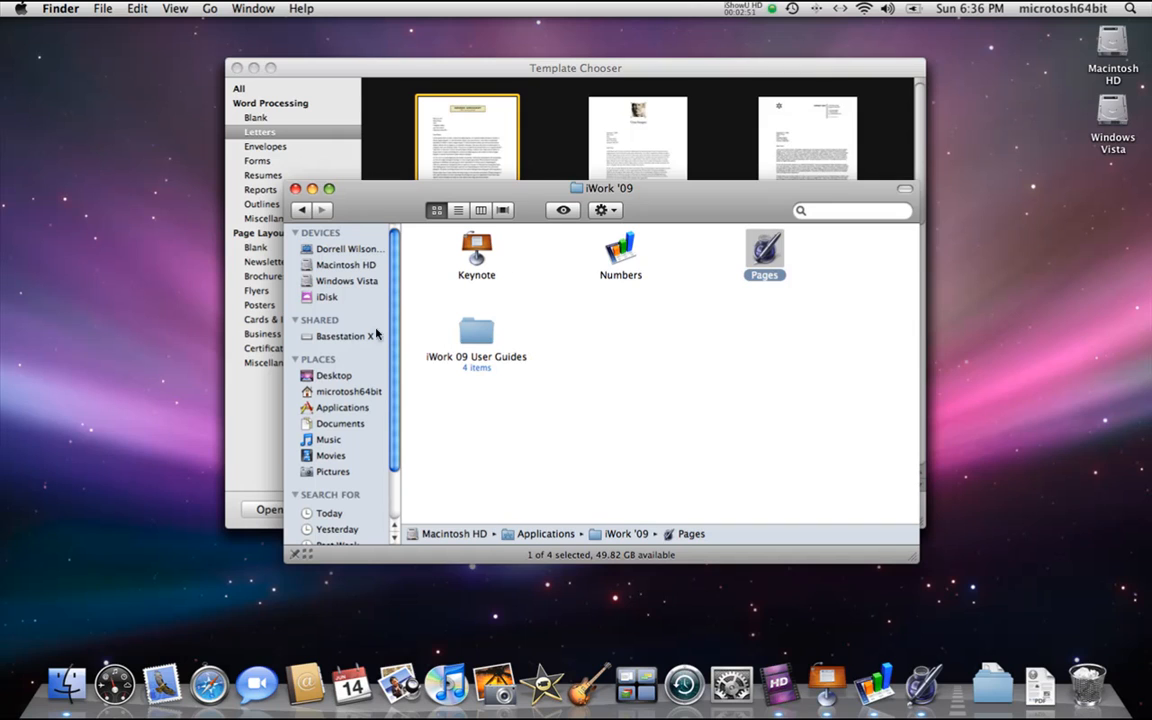
- Bring the Pages Template Chooser forward and browse the Word Processing categories, including Blank, Letters, Forms, Outlines and Miscellaneous
left_click(256, 459)
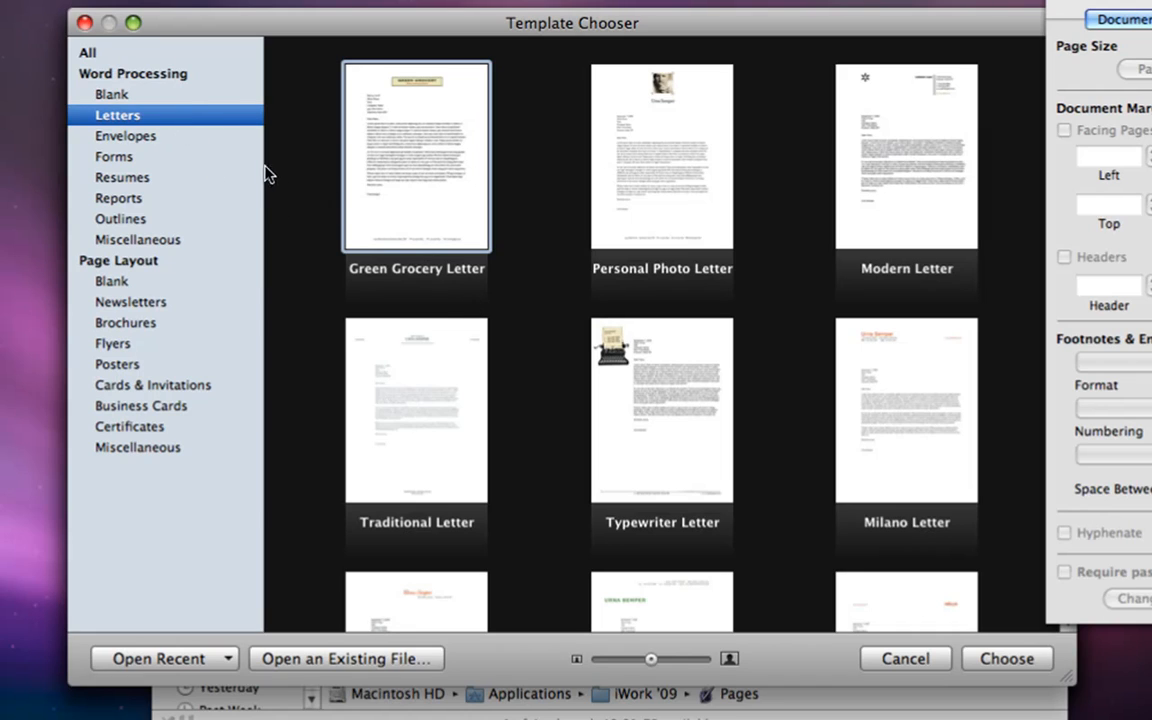
left_click(168, 97)
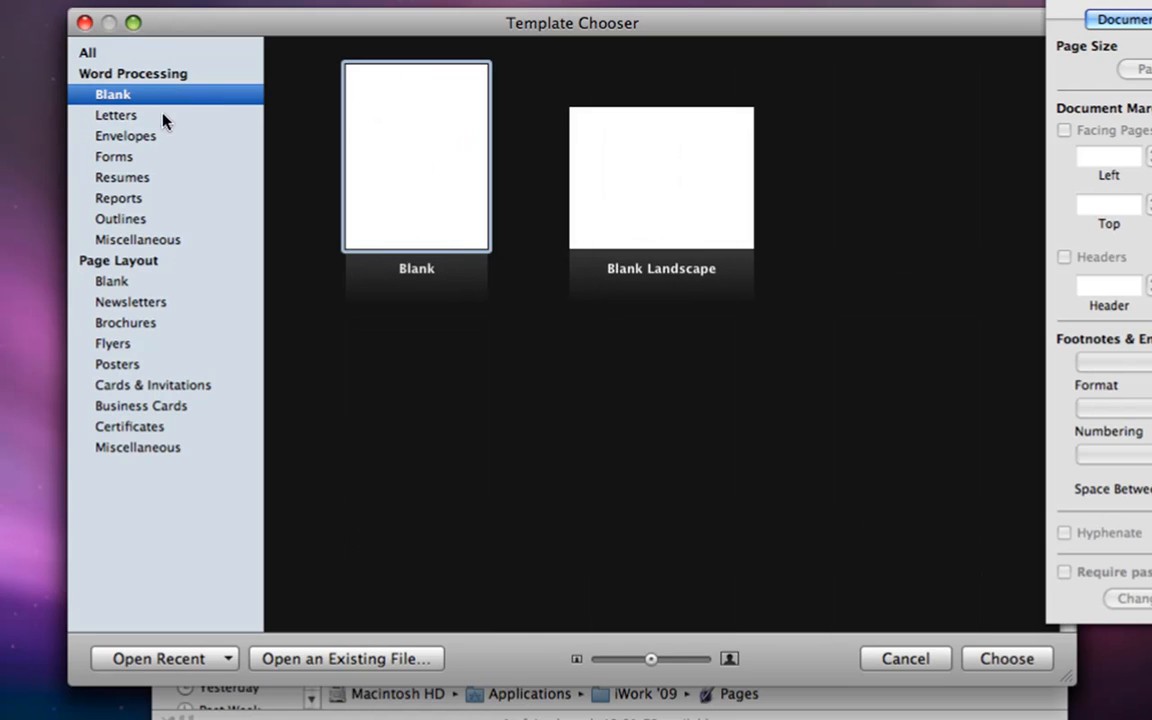
left_click(106, 117)
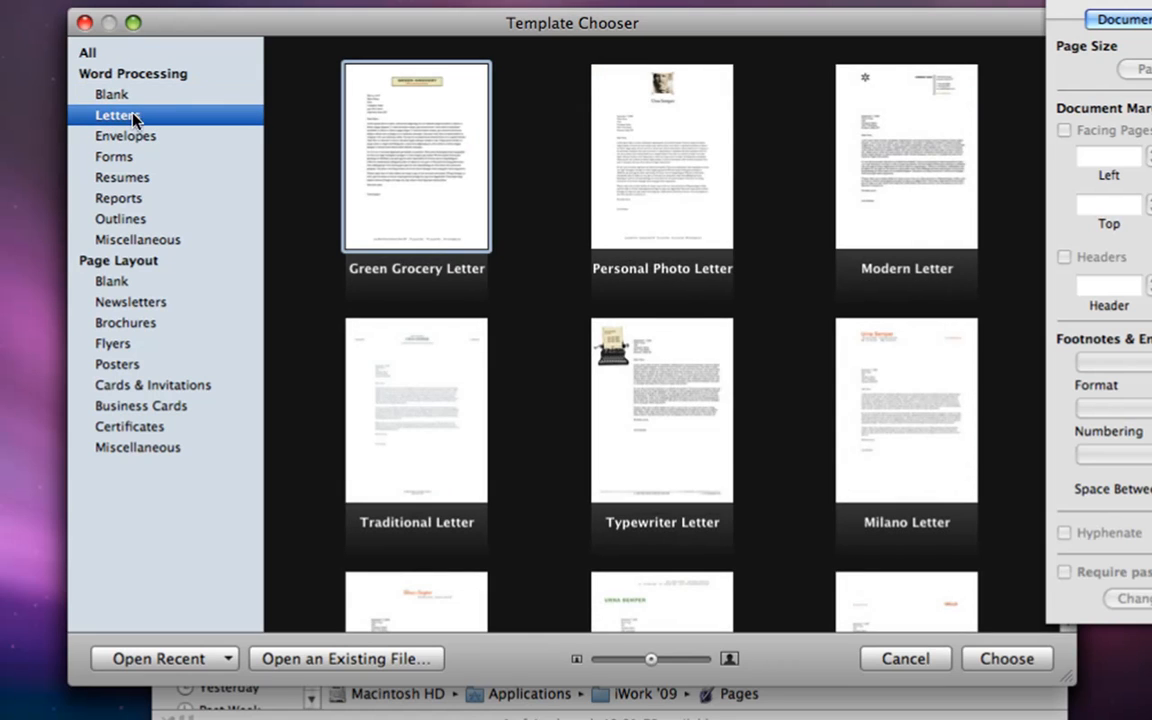
left_click(112, 138)
left_click(128, 157)
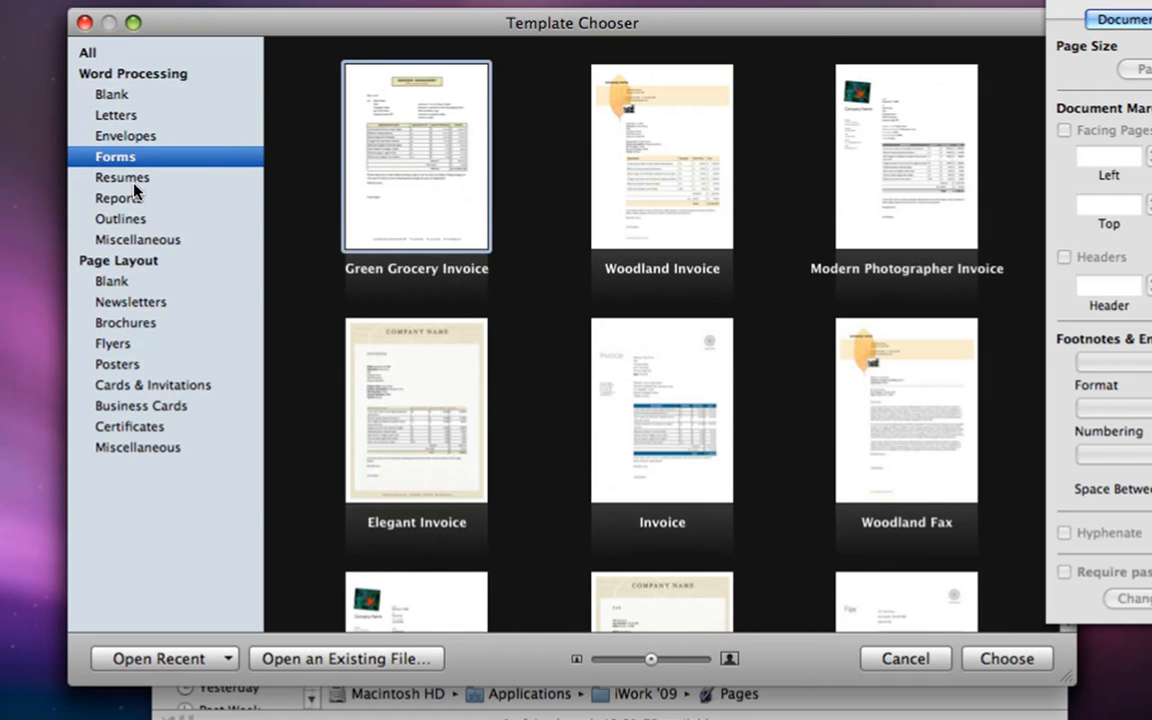
left_click(138, 178)
left_click(155, 219)
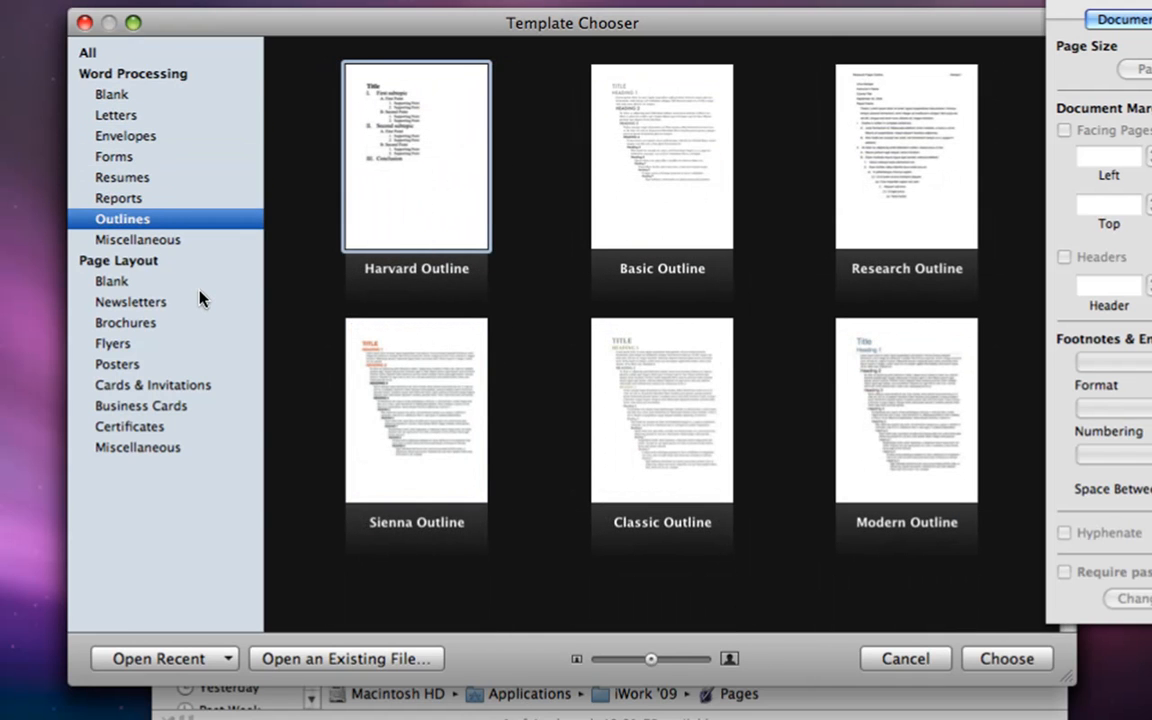
left_click(192, 244)
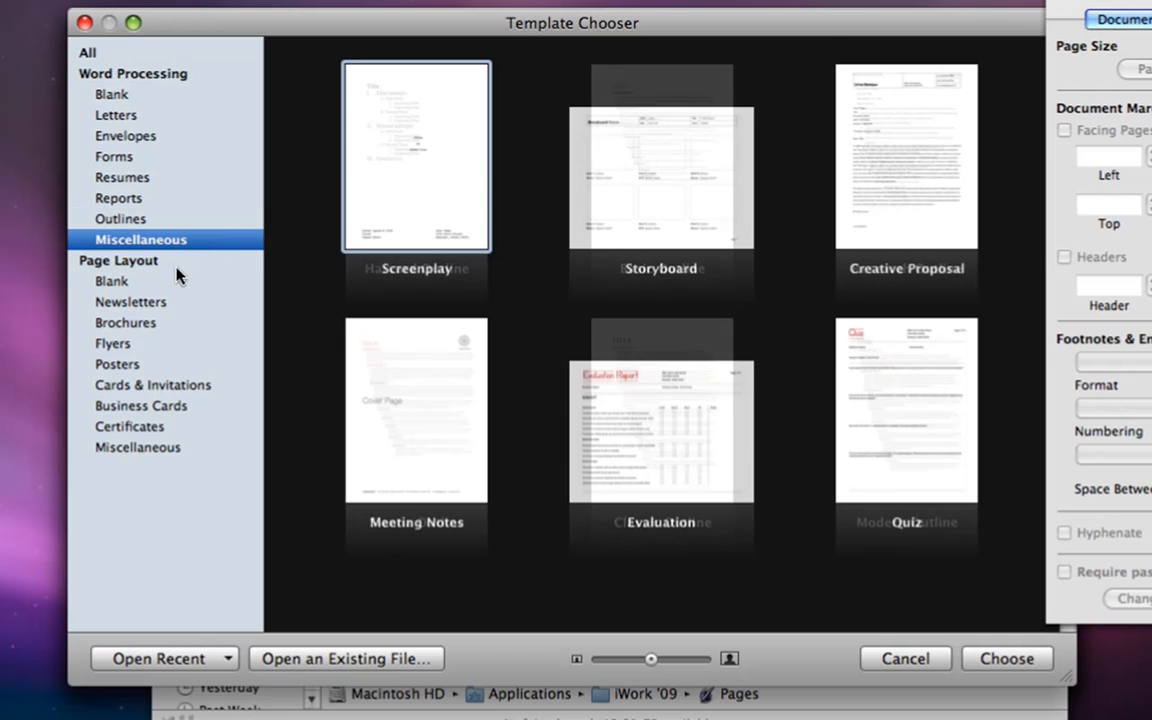
- Browse the Page Layout template categories Newsletters, Brochures, Flyers and Posters in the Pages Template Chooser
left_click(181, 303)
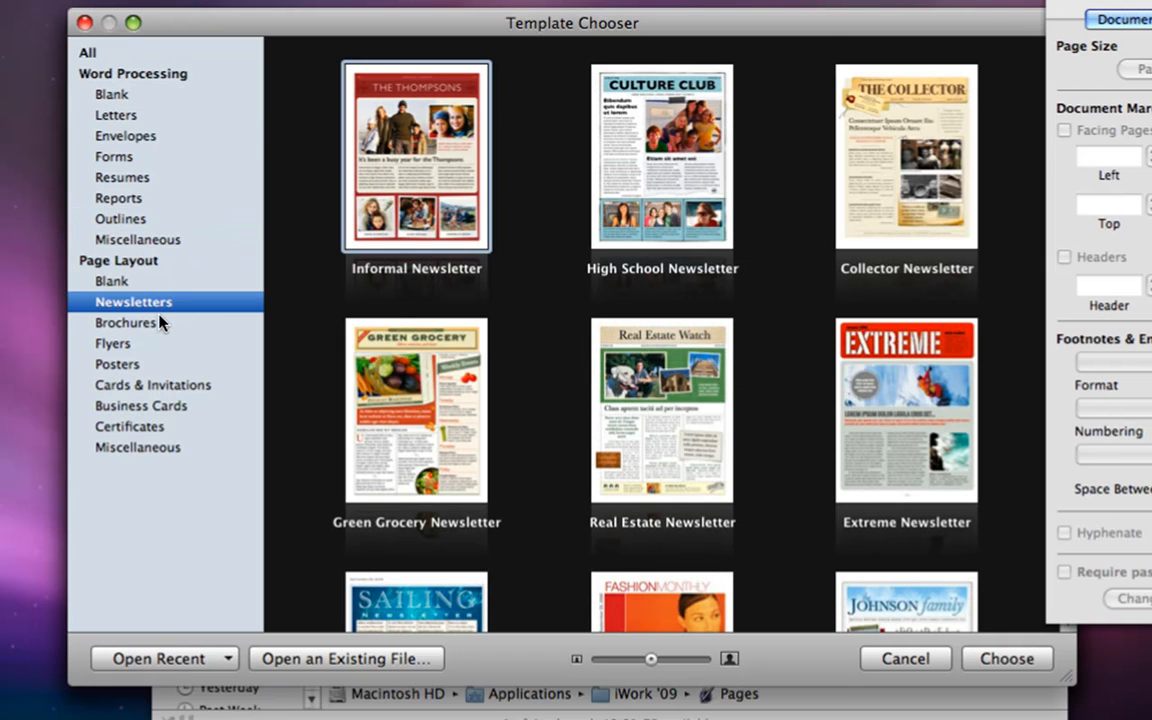
left_click(157, 323)
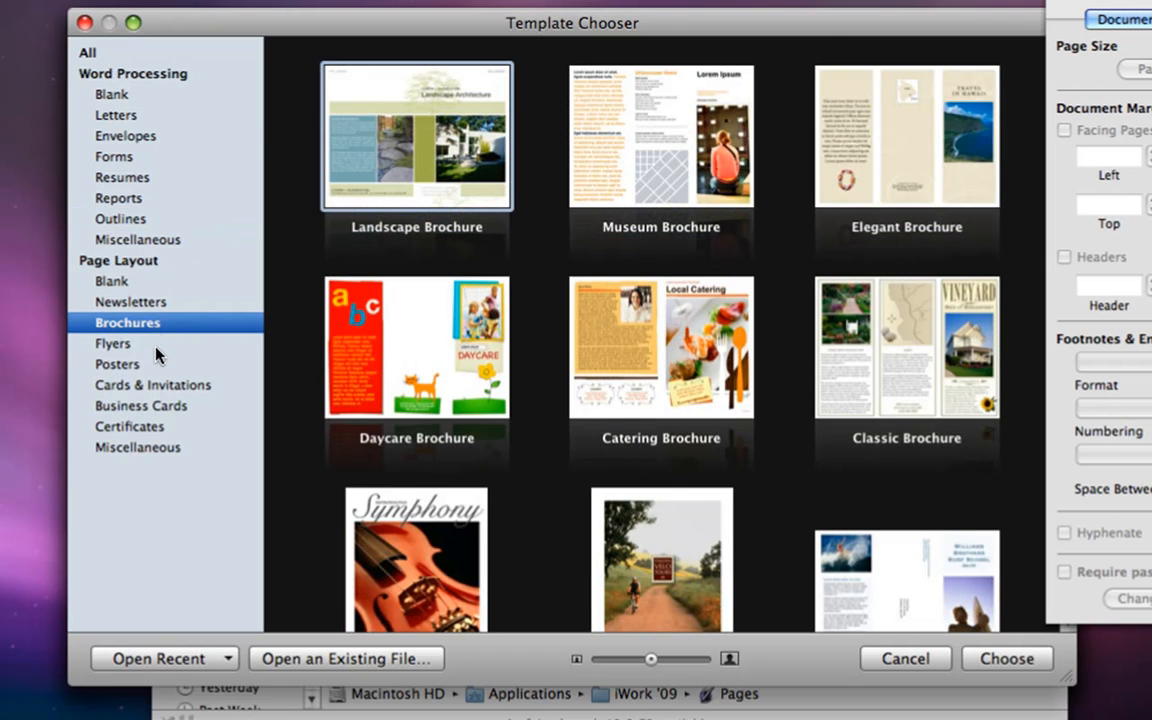
left_click(156, 350)
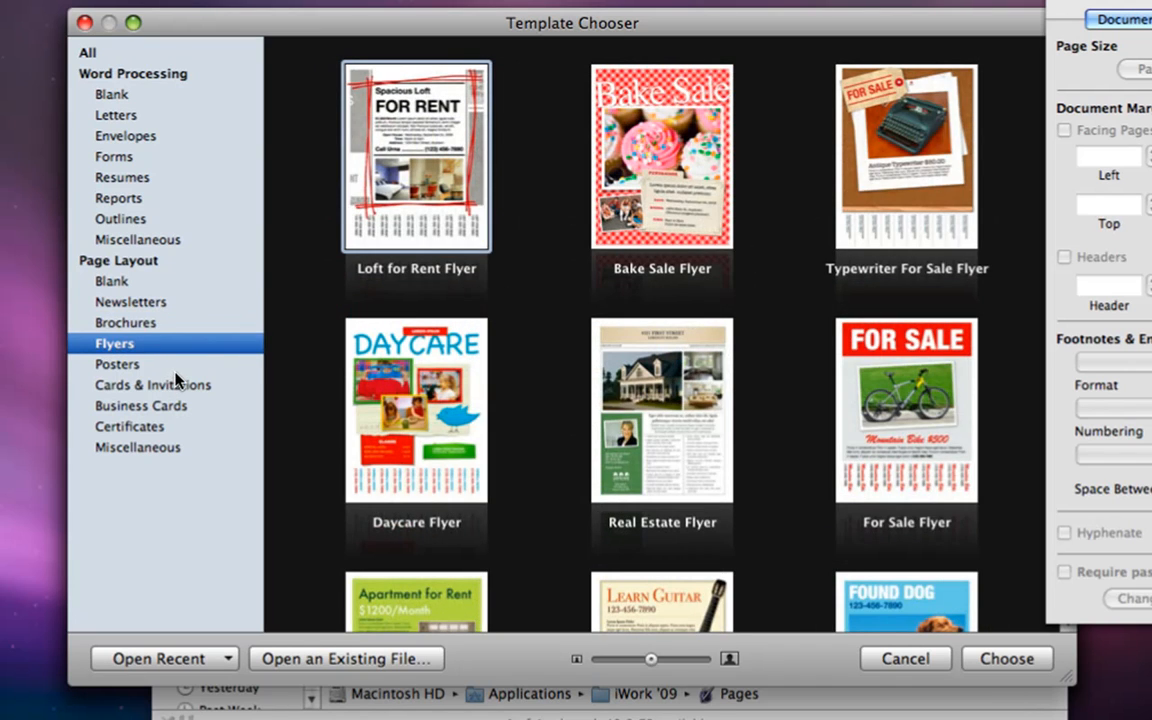
left_click(174, 371)
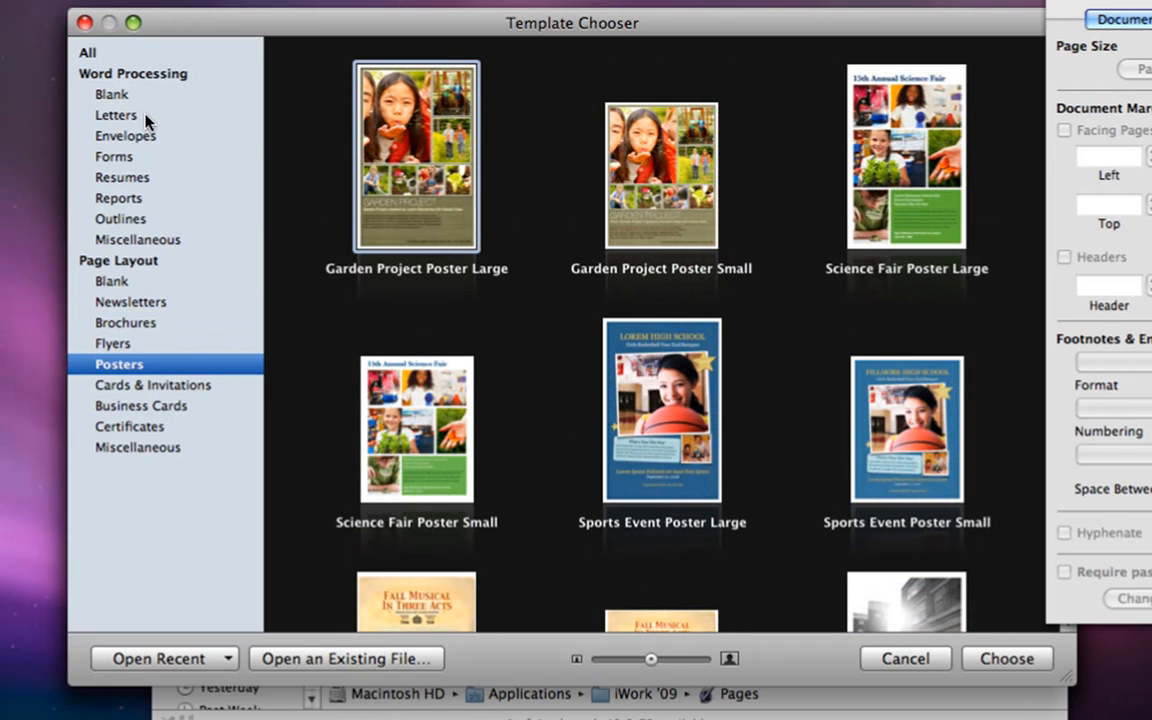
- Create a Pages document from the Modern Letter template in the Letters category and look through the letter
left_click(146, 118)
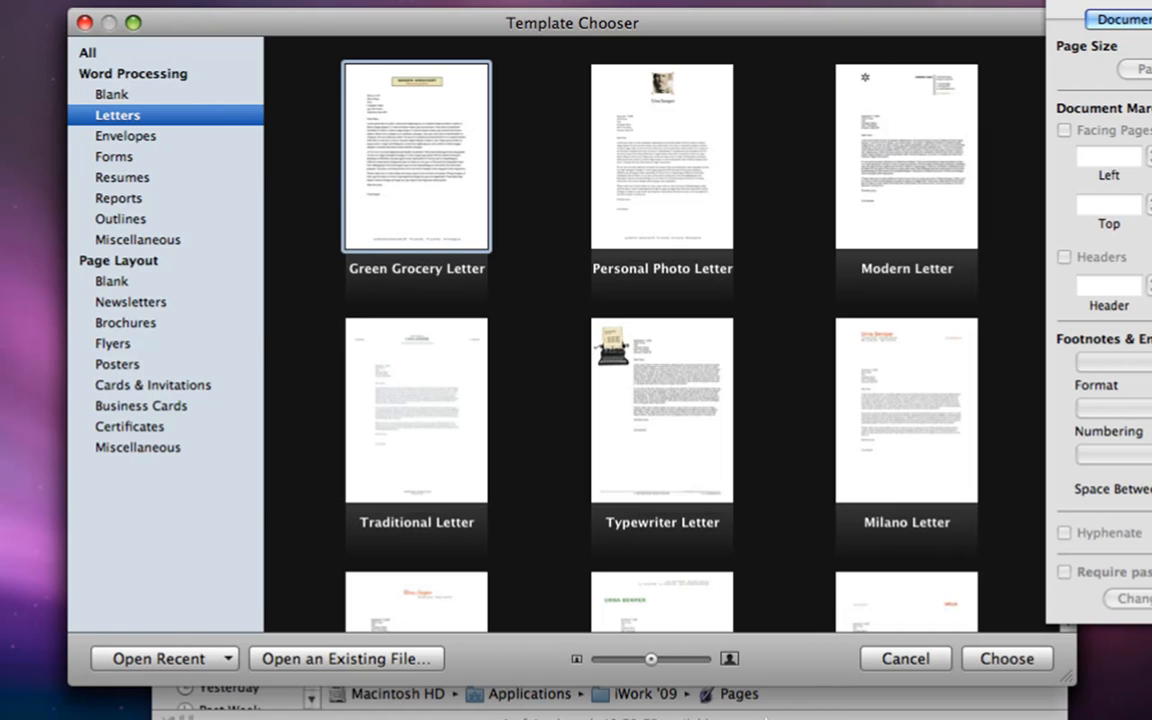
left_click(766, 718)
left_click(676, 640)
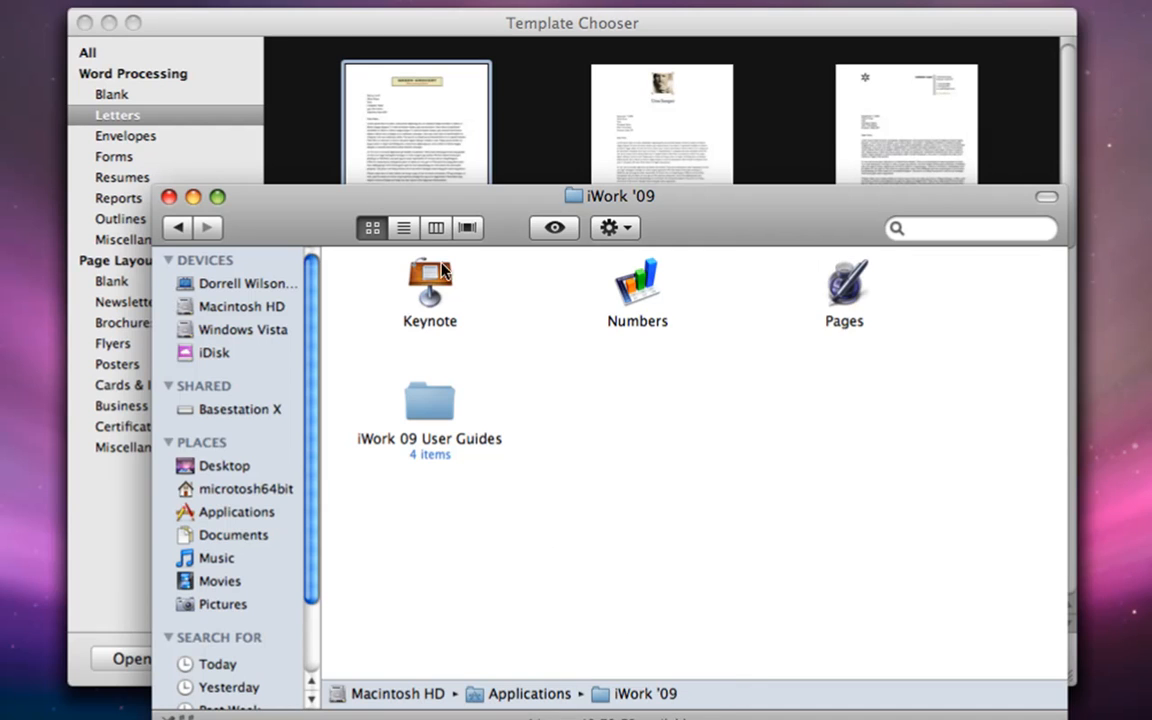
left_click(115, 505)
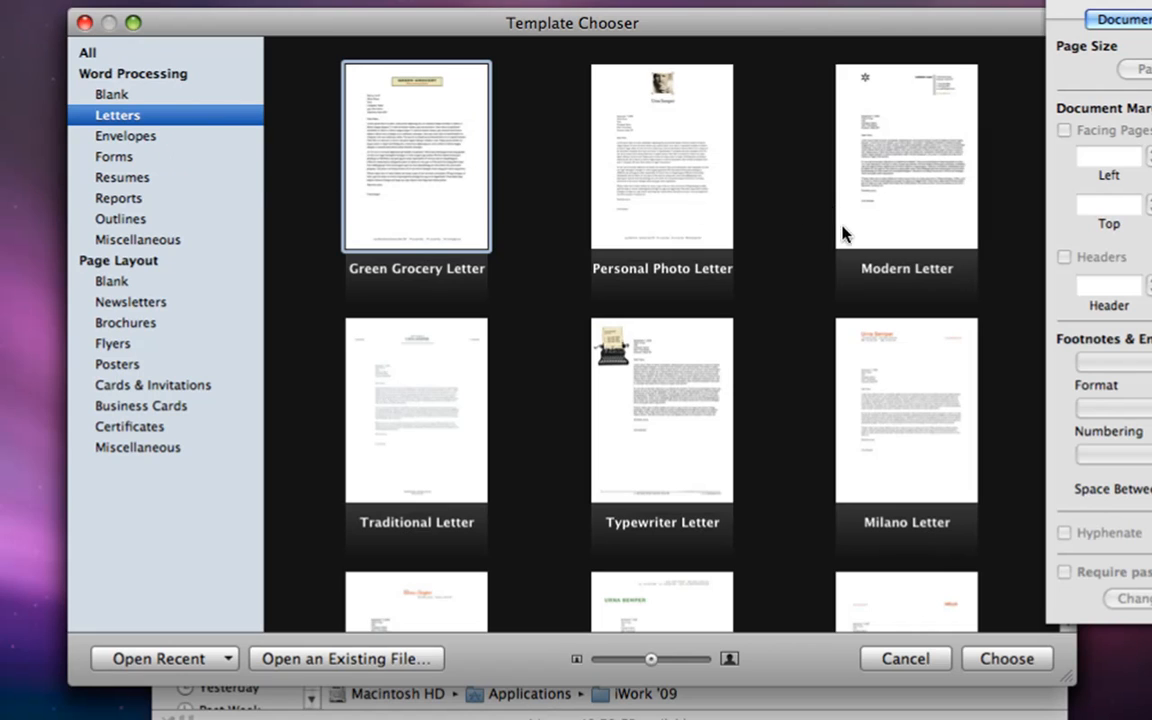
left_click(874, 242)
left_click(1006, 659)
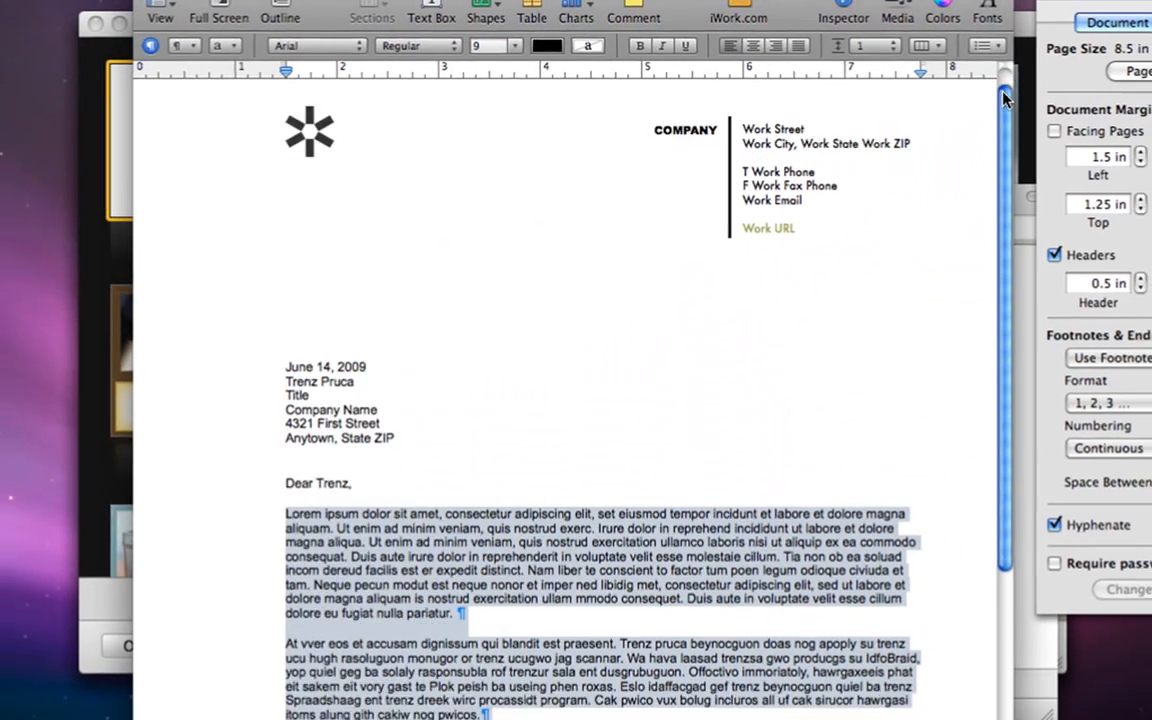
left_click_drag(1012, 80, 1015, 333)
left_click_drag(883, 285, 885, 200)
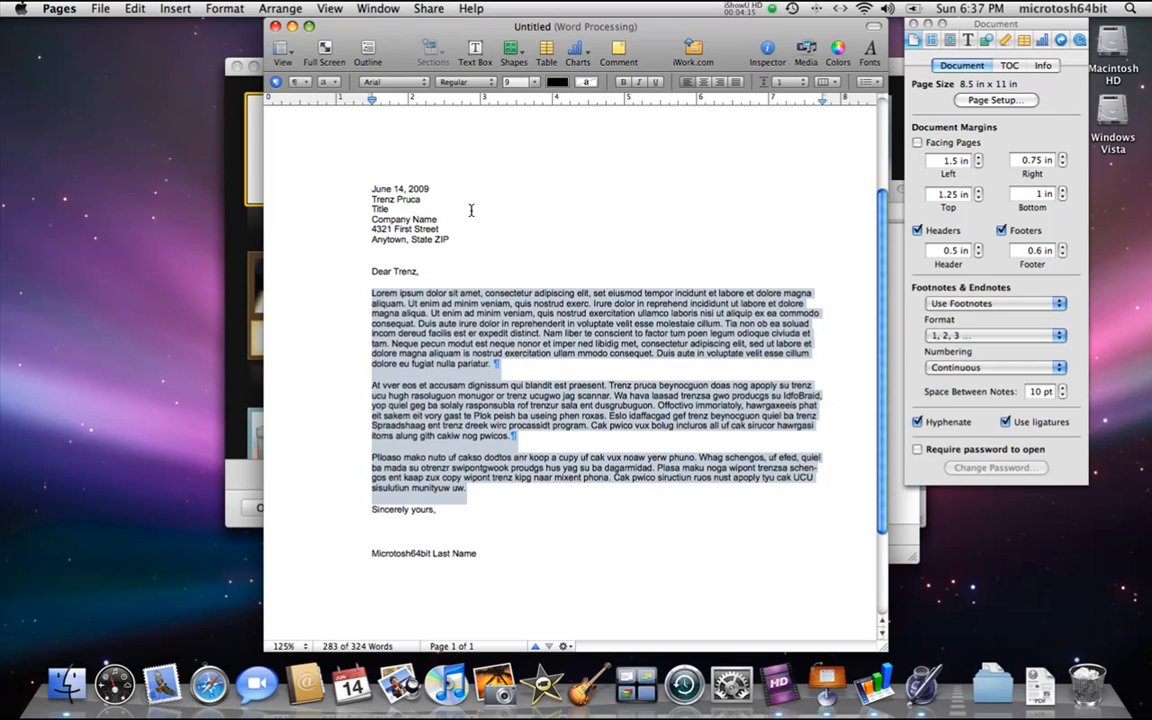
- Switch to Keynote and create a presentation with the Gradient theme at a slide size of 1024 x 768
left_click(255, 512)
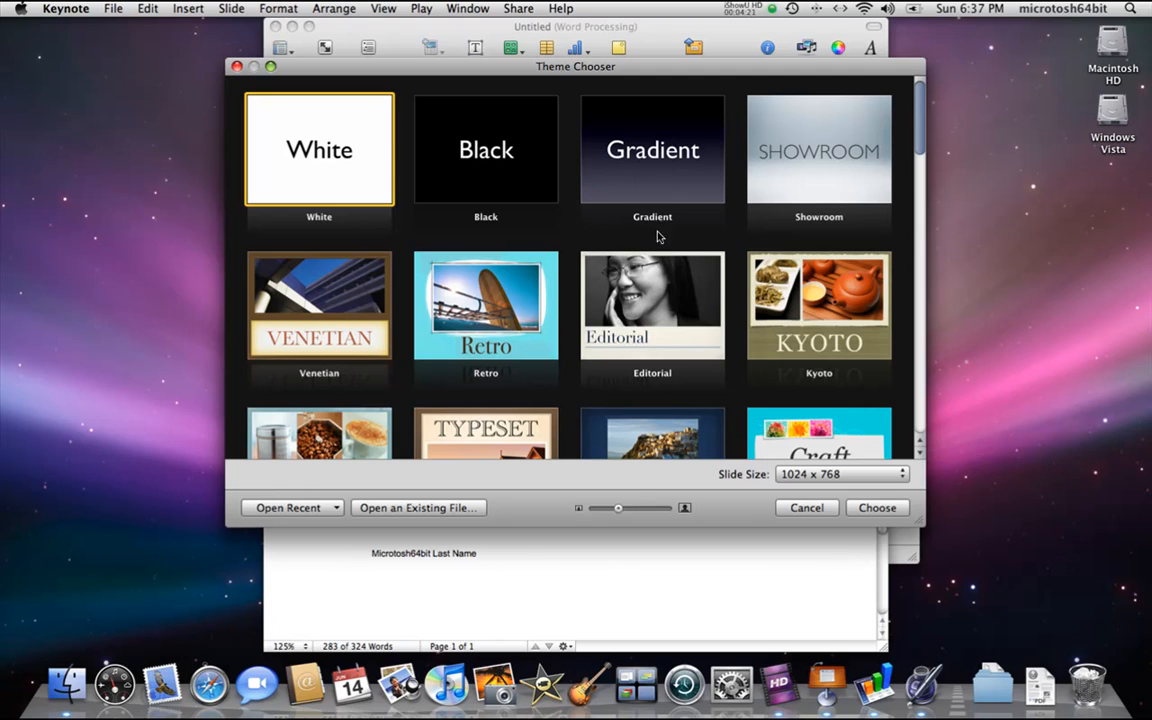
mouse_move(921, 113)
left_mouse_down()
mouse_move(900, 393)
mouse_move(906, 100)
left_mouse_up()
left_click(688, 168)
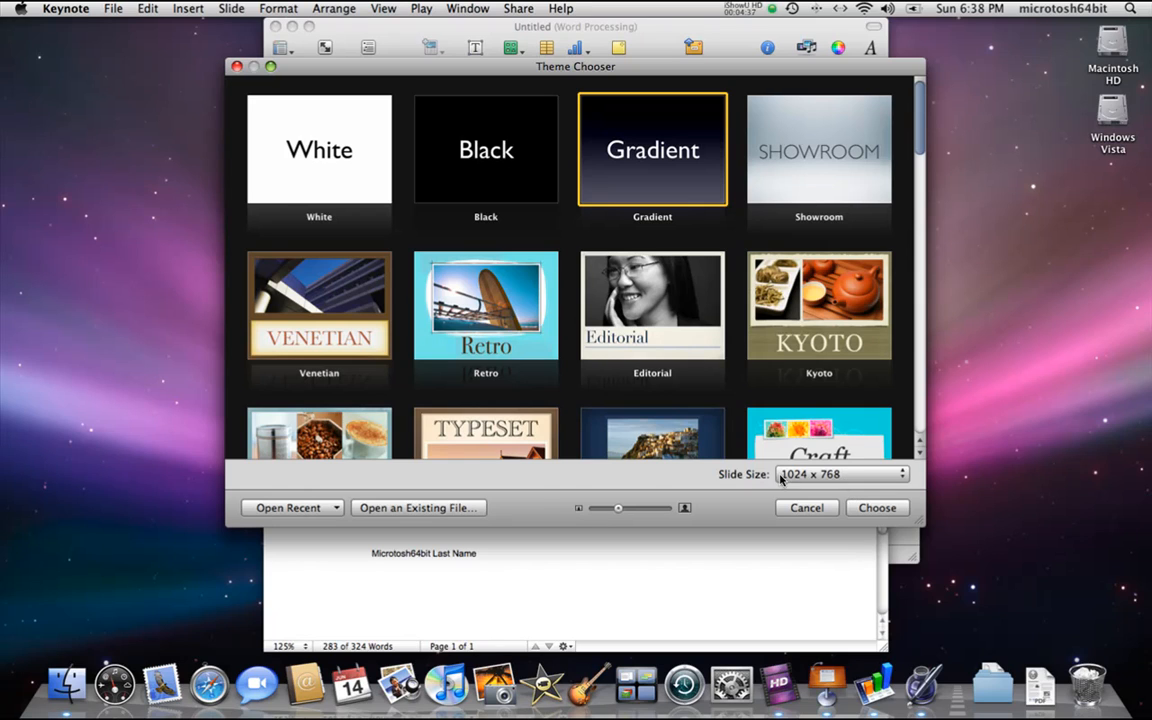
left_click(855, 476)
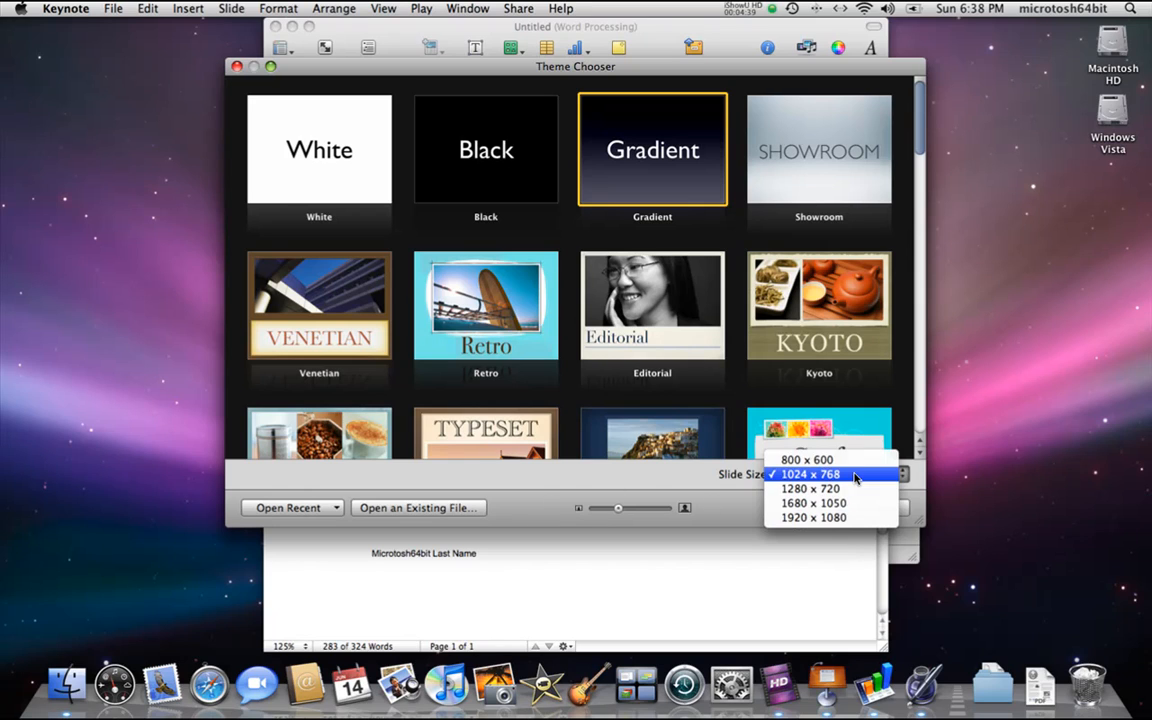
left_click(745, 492)
mouse_move(620, 508)
left_mouse_down()
mouse_move(656, 511)
mouse_move(618, 510)
left_mouse_up()
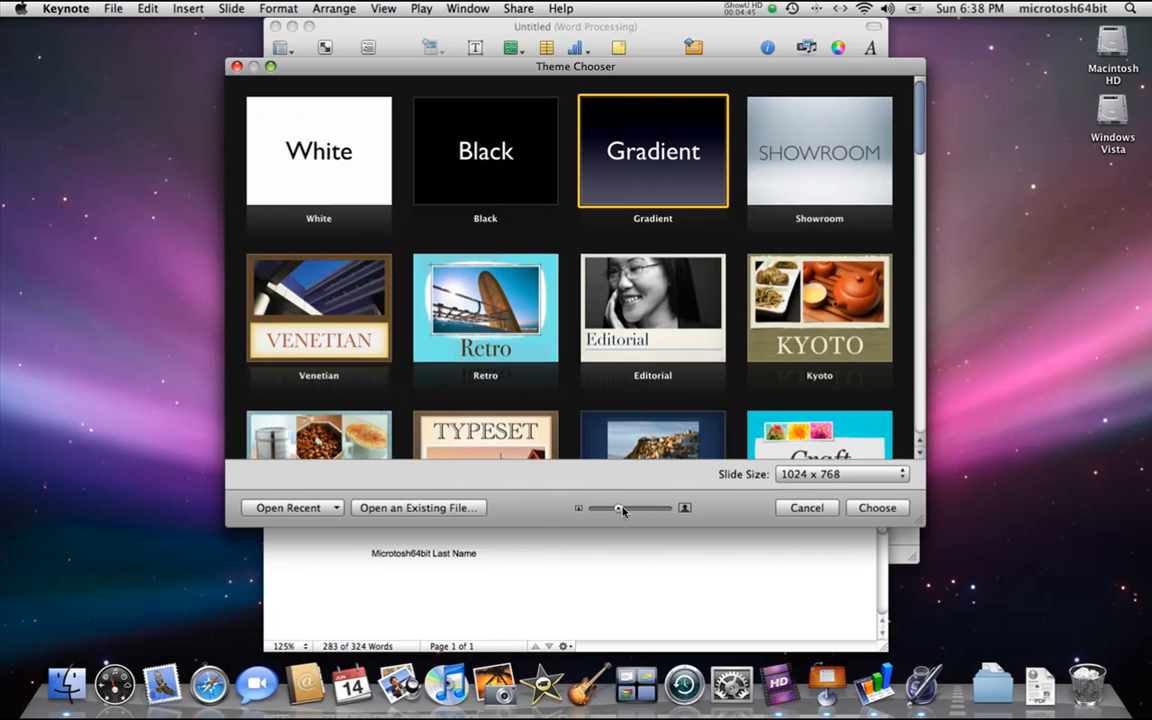
left_click(855, 511)
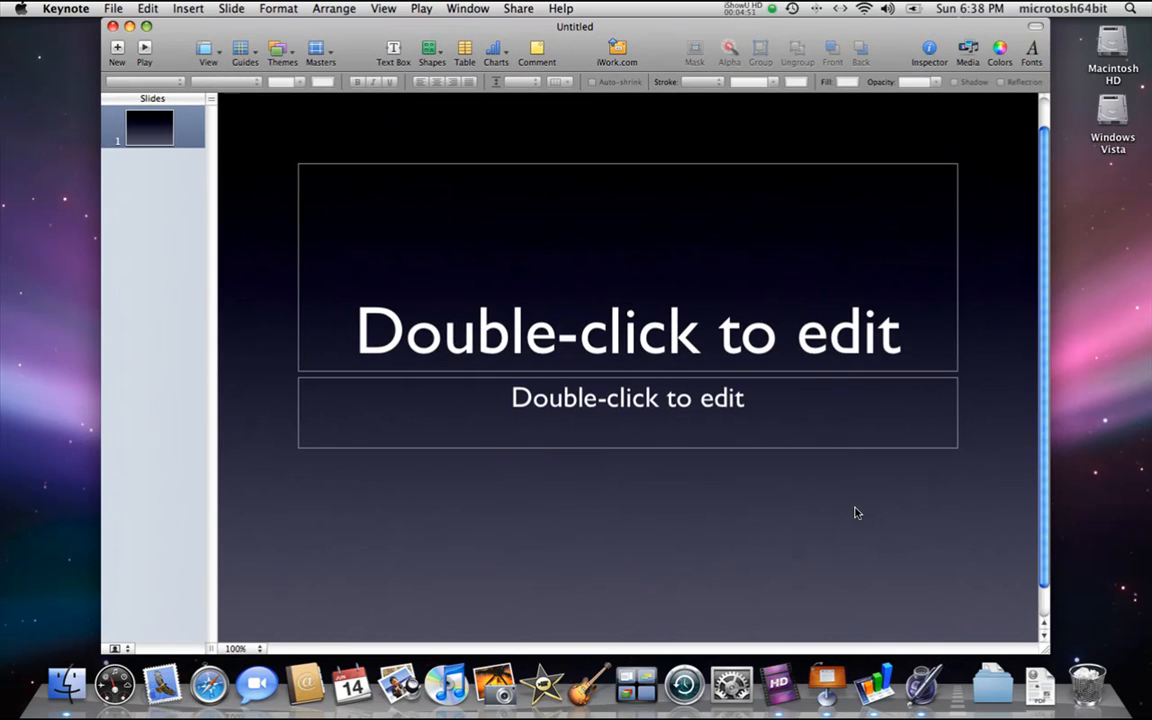
left_click_drag(648, 27, 644, 27)
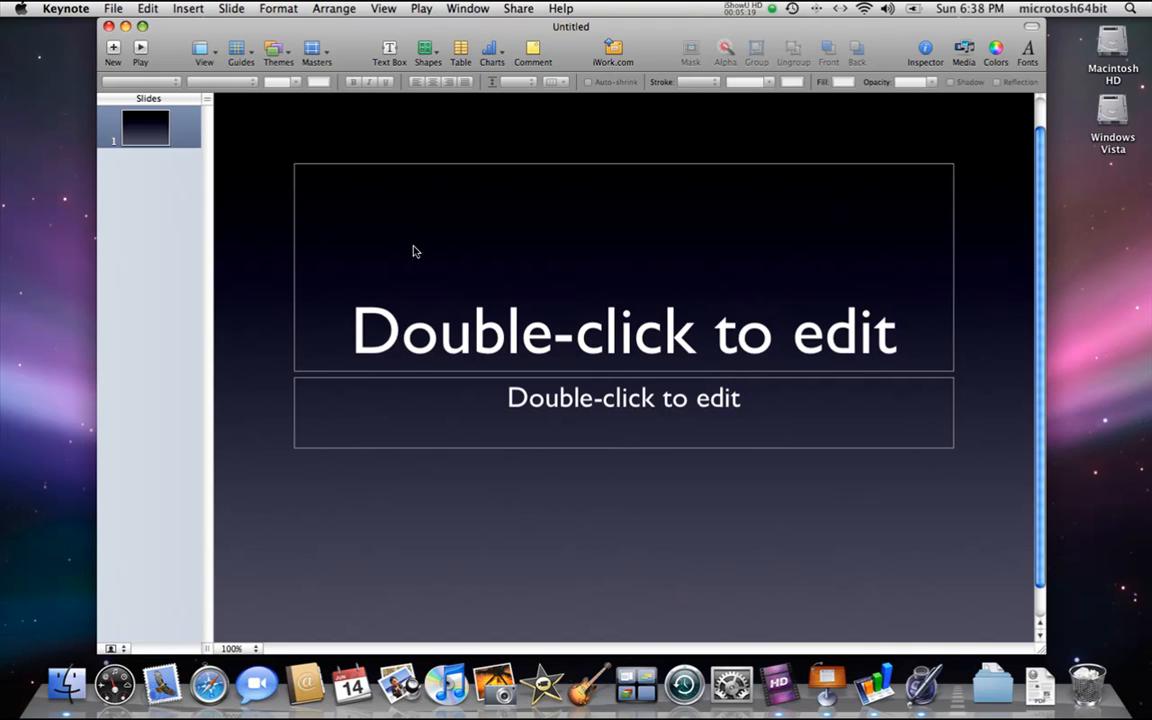
- Show all open windows and switch to the Numbers Template Chooser
key("F9")
left_click(897, 253)
key("F9")
left_click(548, 235)
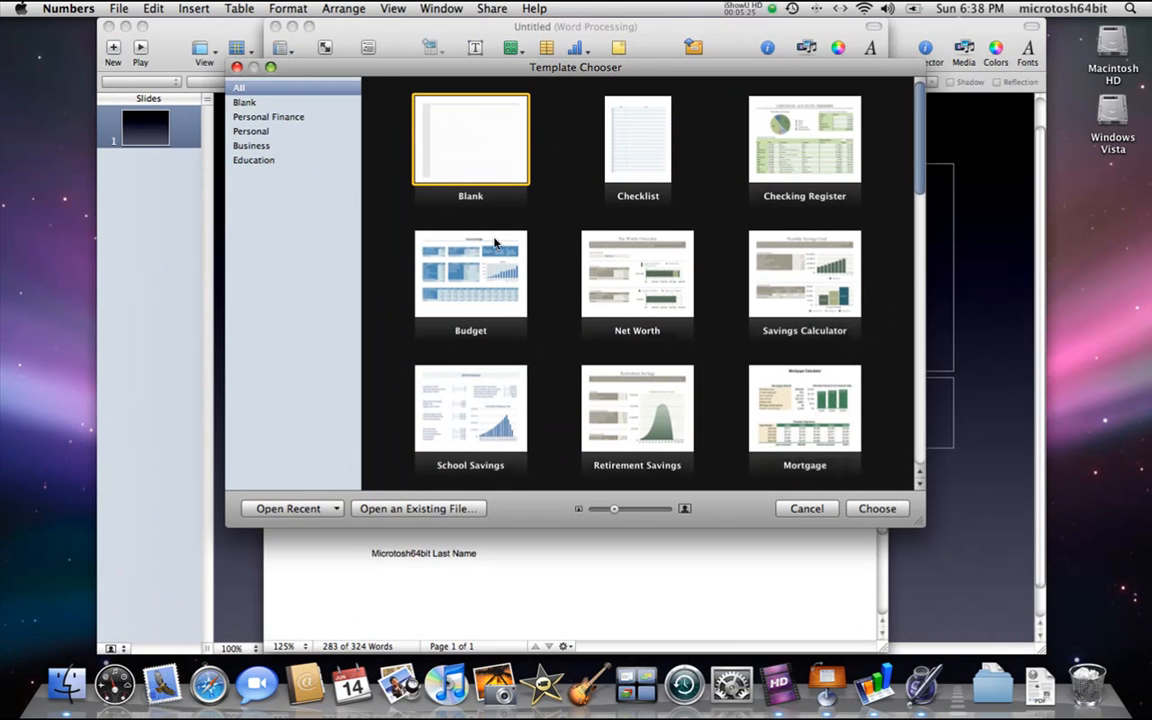
- Browse the Numbers template categories Personal, Personal Finance, Education, Business and Blank, and select the Event Planner template under Personal
left_click(259, 131)
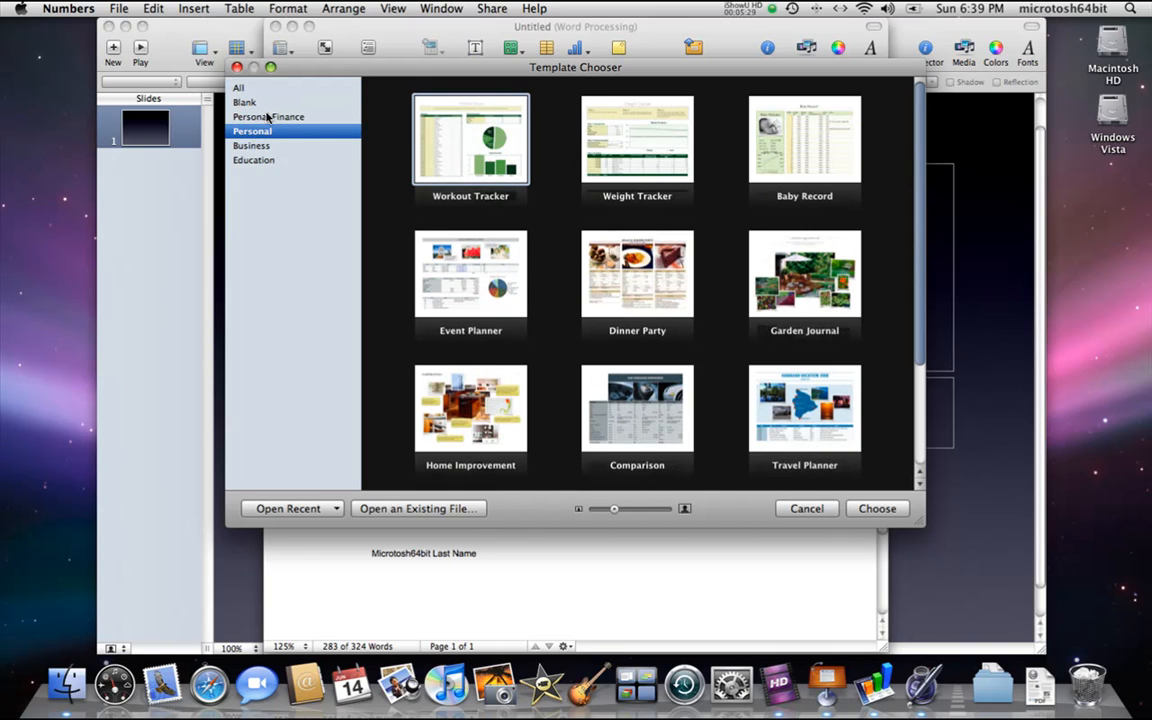
left_click(268, 117)
left_click(263, 159)
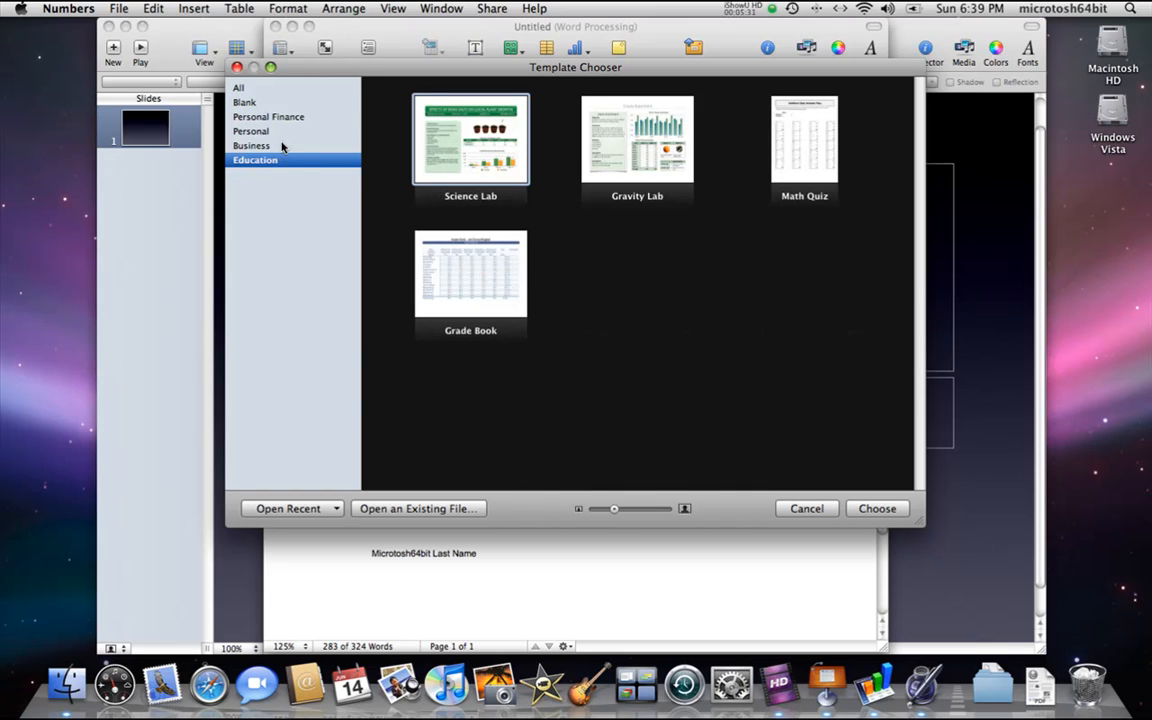
left_click(280, 146)
left_click(269, 104)
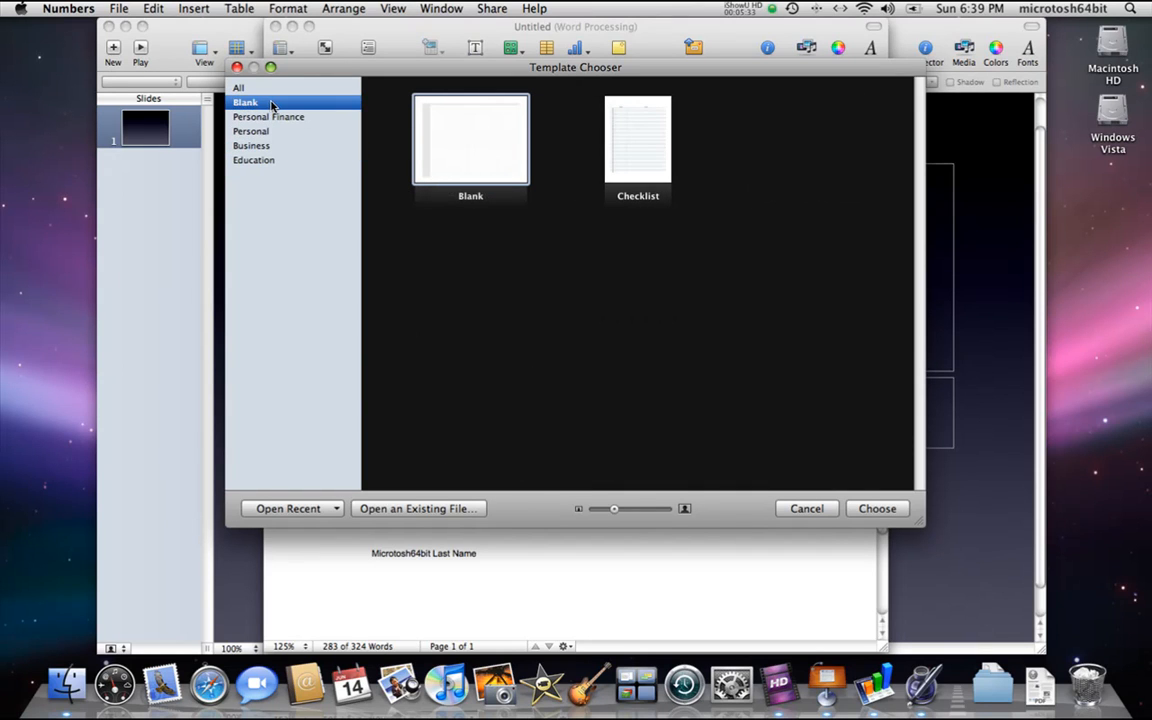
left_click(299, 120)
left_click(292, 132)
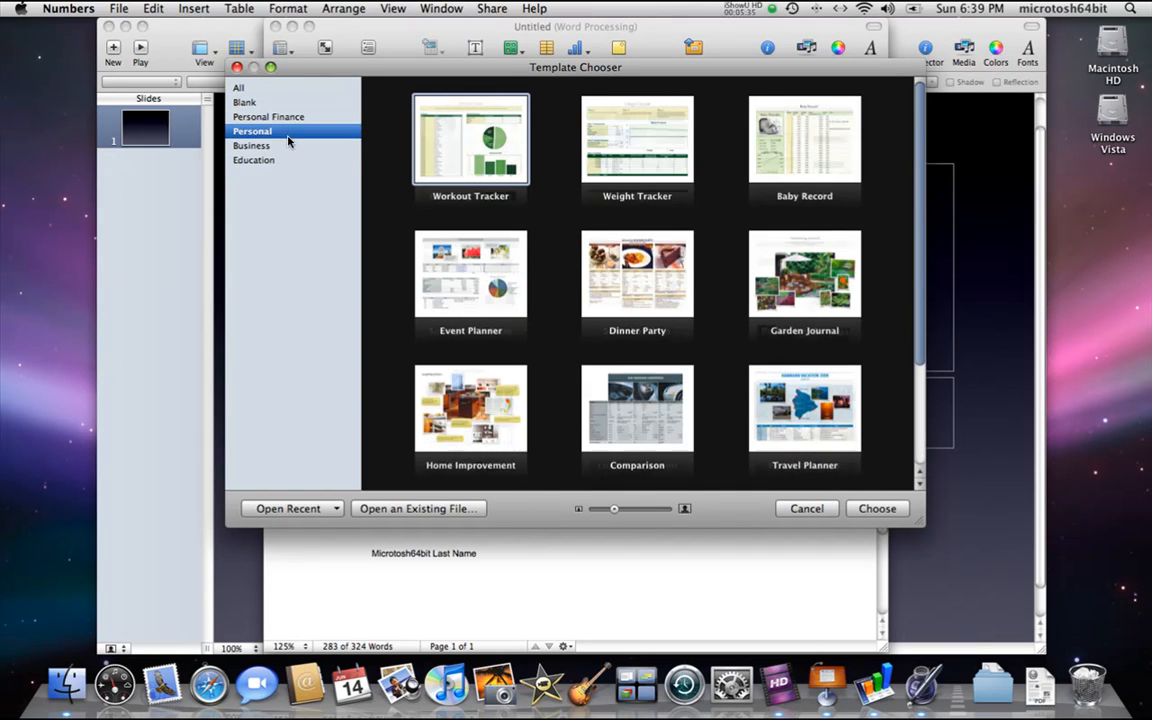
left_click(421, 258)
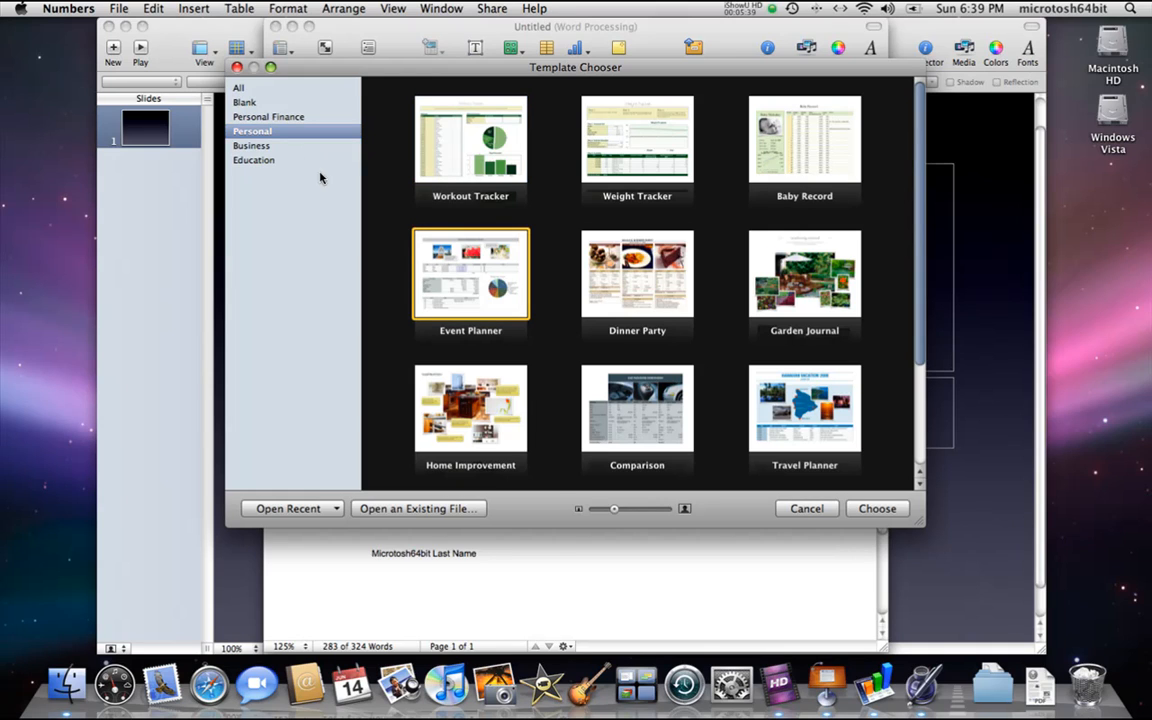
- Create a Numbers spreadsheet from the Return on Investment template in the Business category
left_click(288, 147)
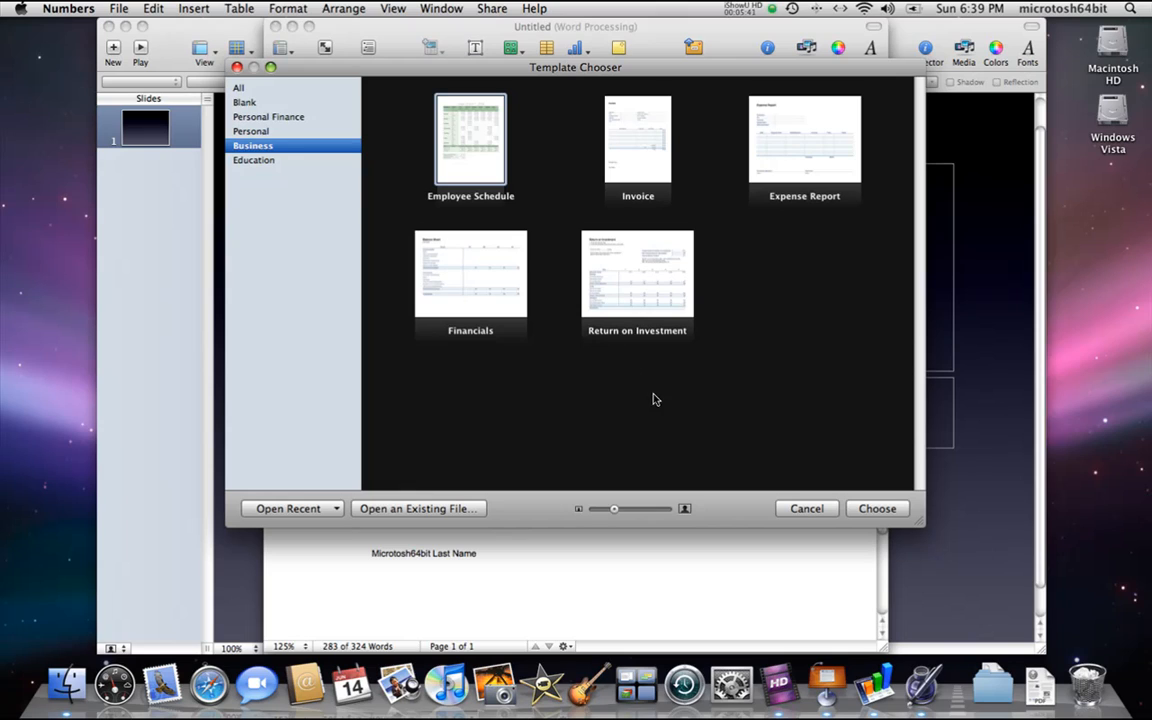
left_click(448, 153)
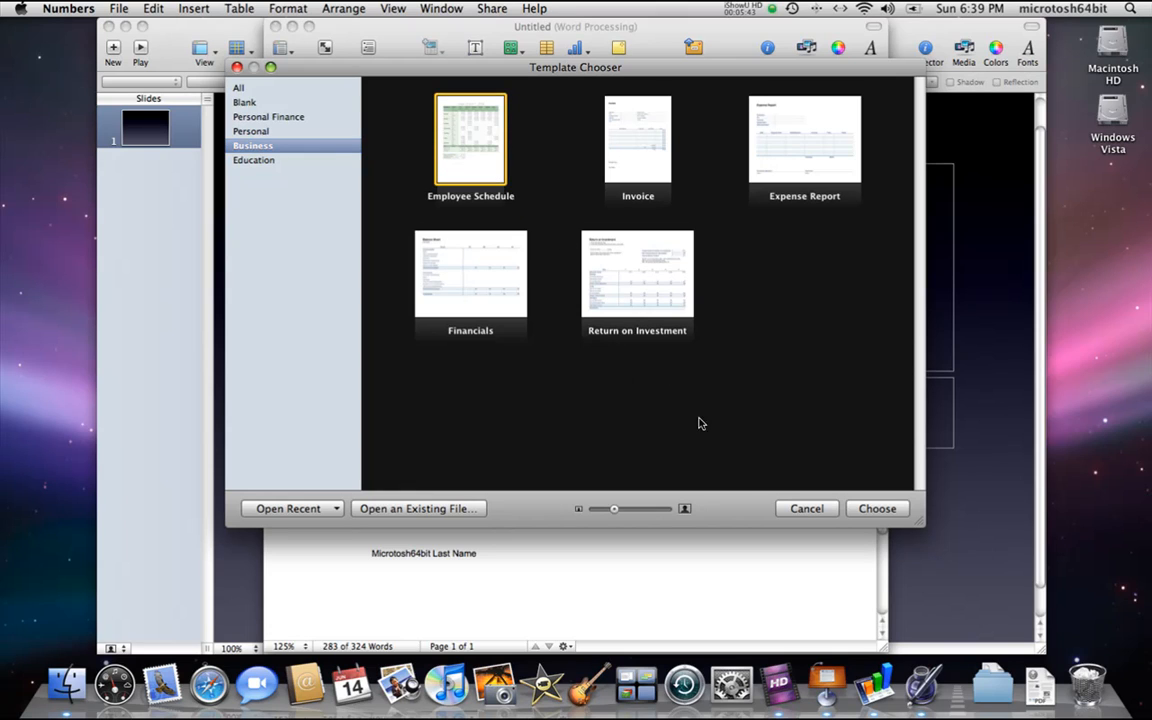
left_click(681, 306)
left_click(876, 509)
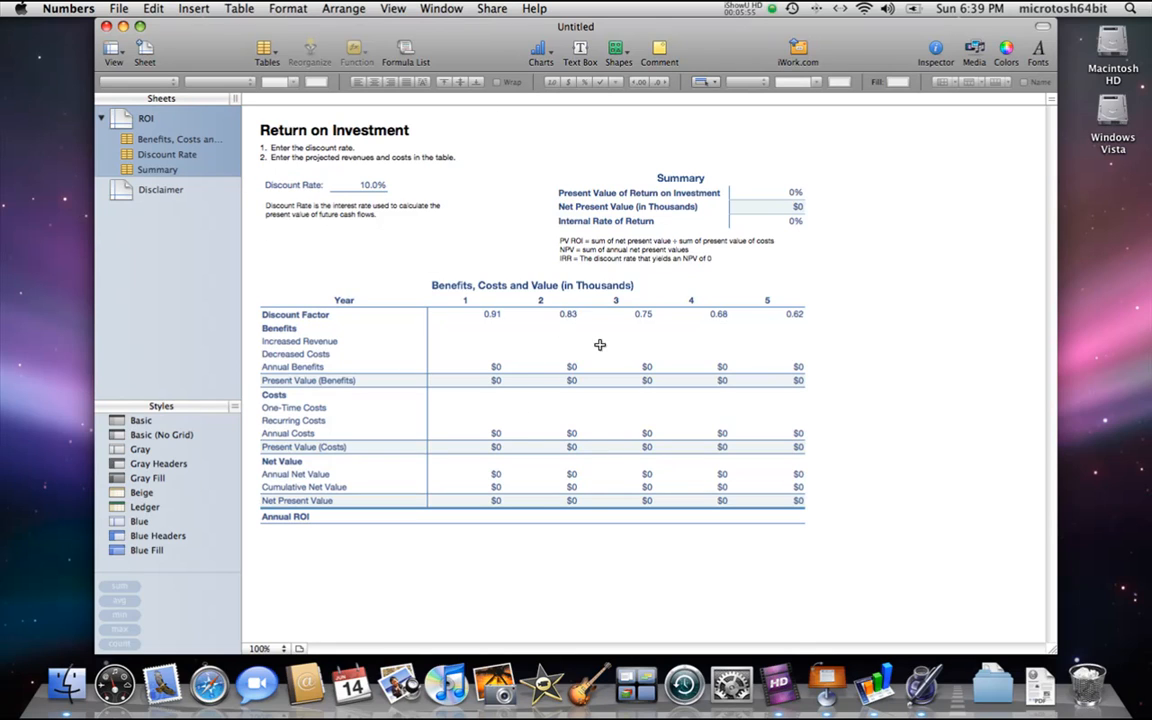
- Switch to the Pages letter and select the street line of the recipient's address block
key("F9")
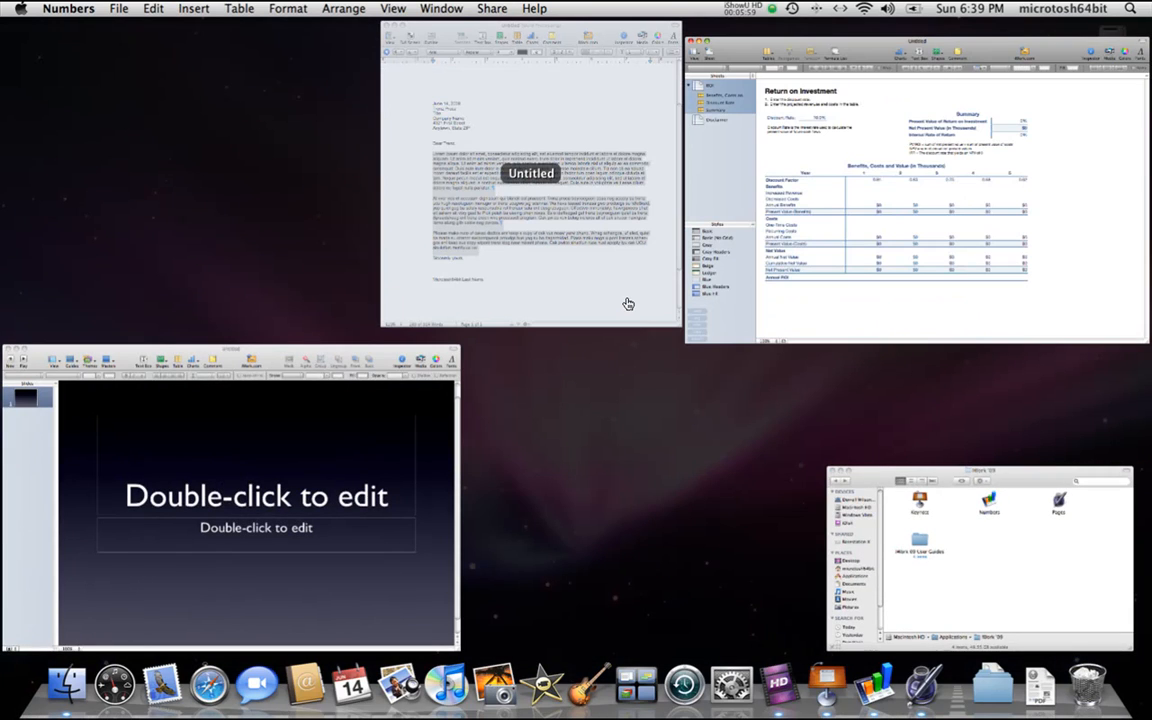
left_click(628, 303)
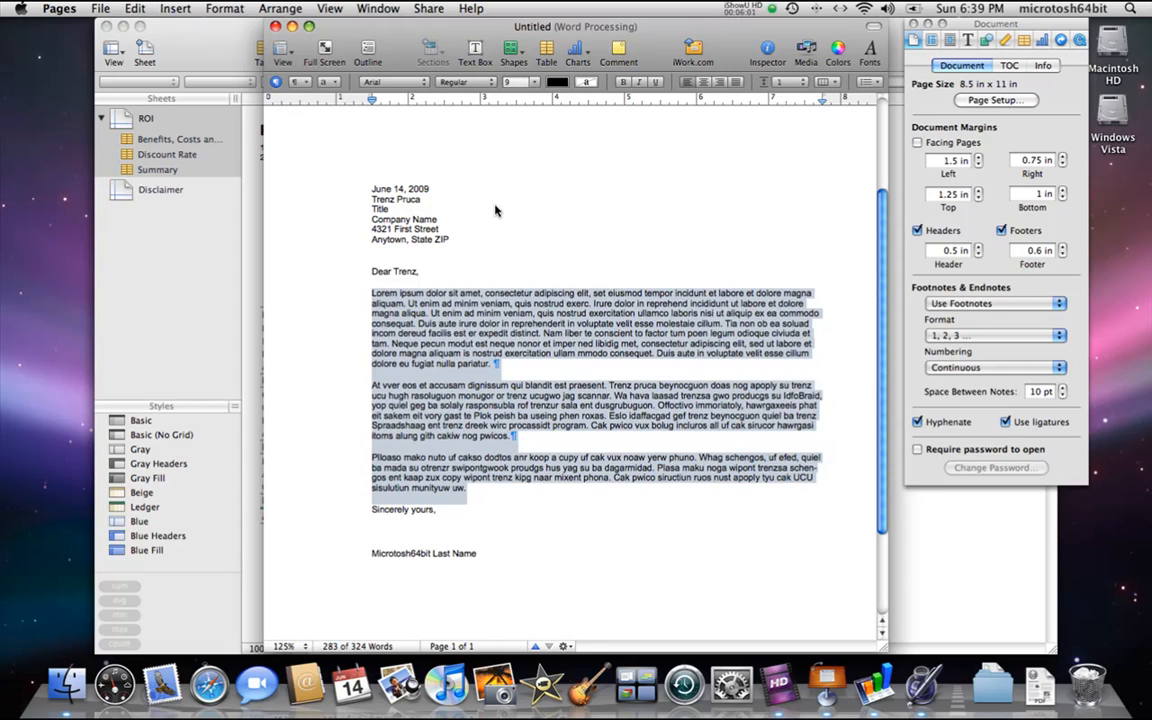
triple_click(414, 229)
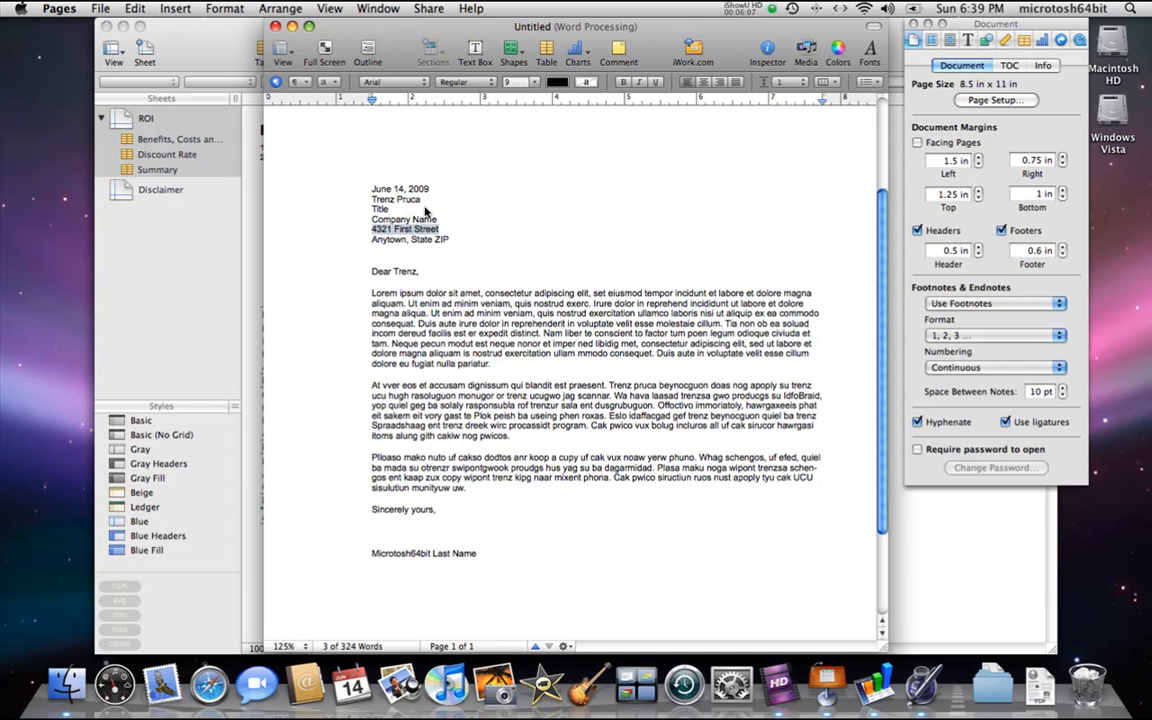
- Switch among the open Numbers, Pages and Keynote documents, ending on the Return on Investment spreadsheet
left_click(194, 30)
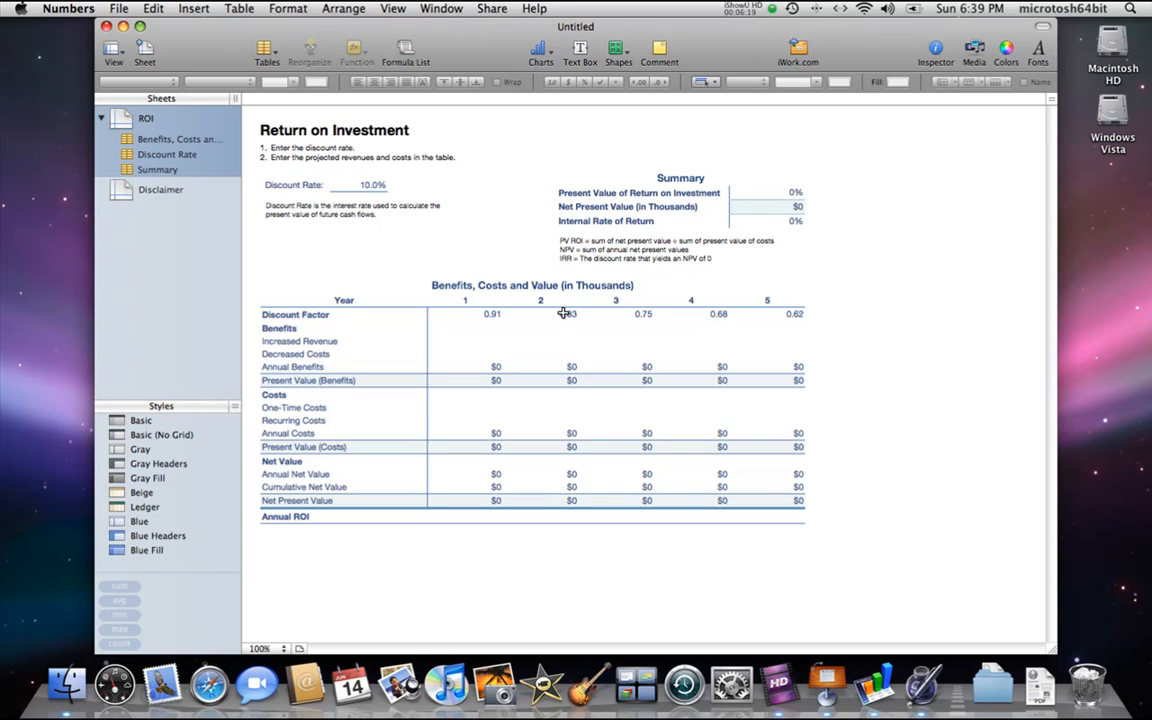
key("F9")
left_click(607, 244)
key("F9")
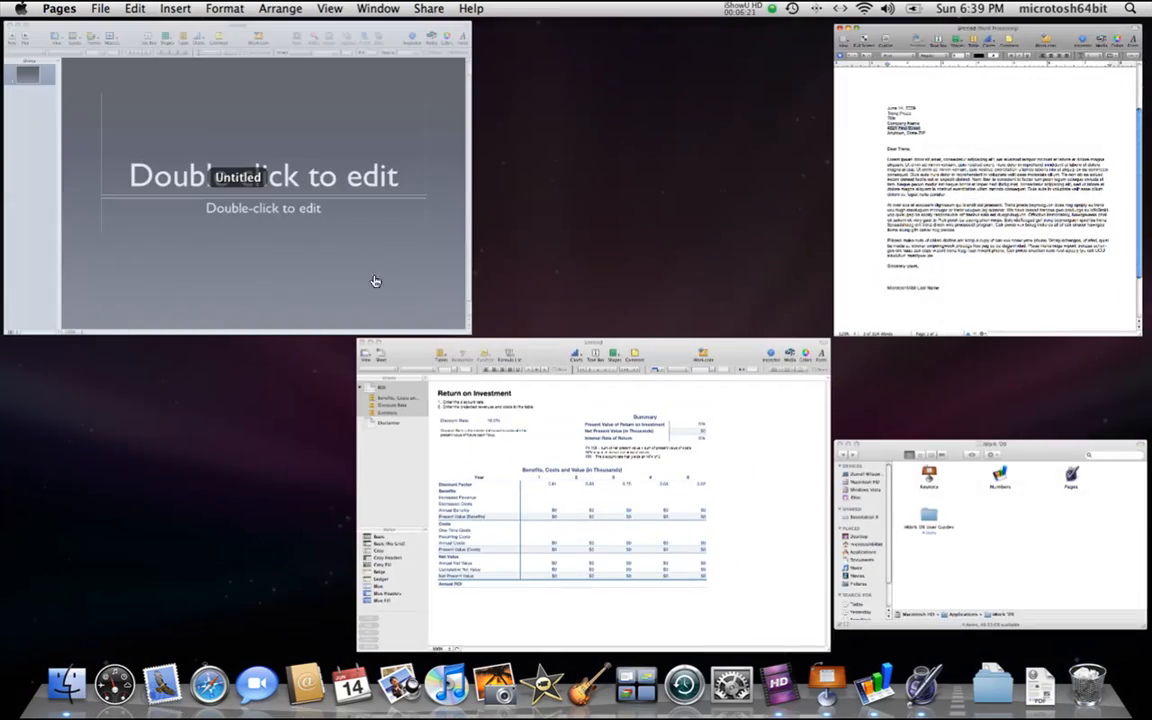
left_click(379, 280)
key("F9")
left_click(564, 411)
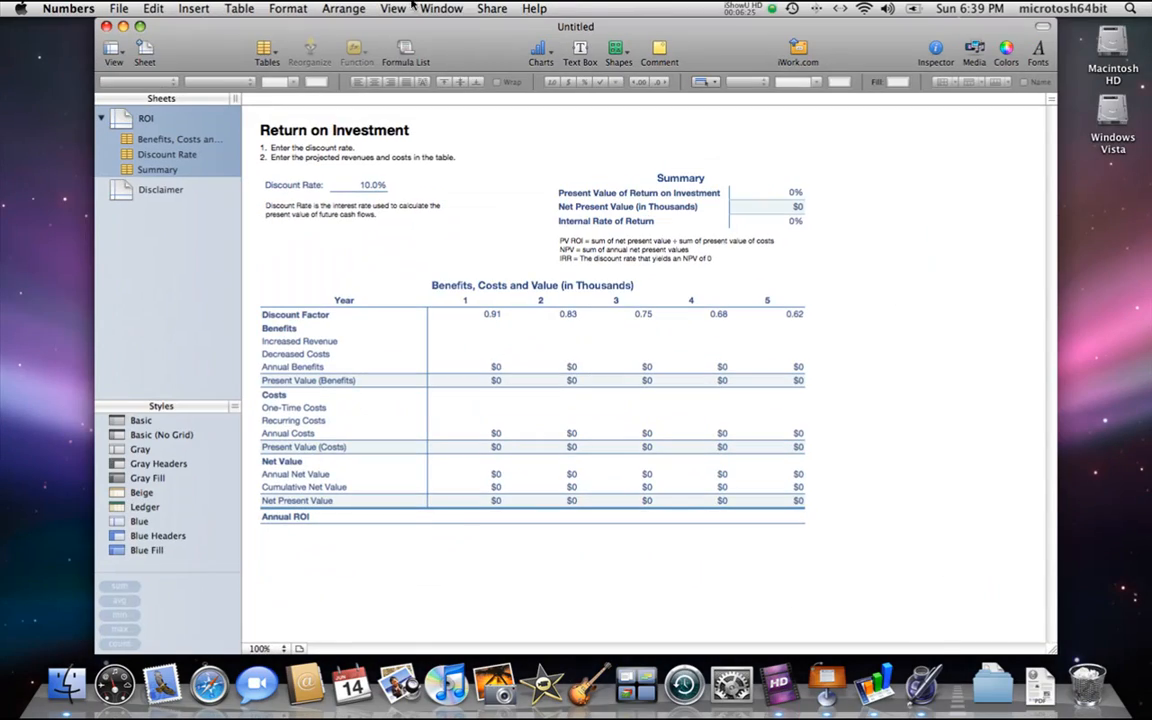
- Quit Numbers, Keynote and Pages one after another
left_click(66, 8)
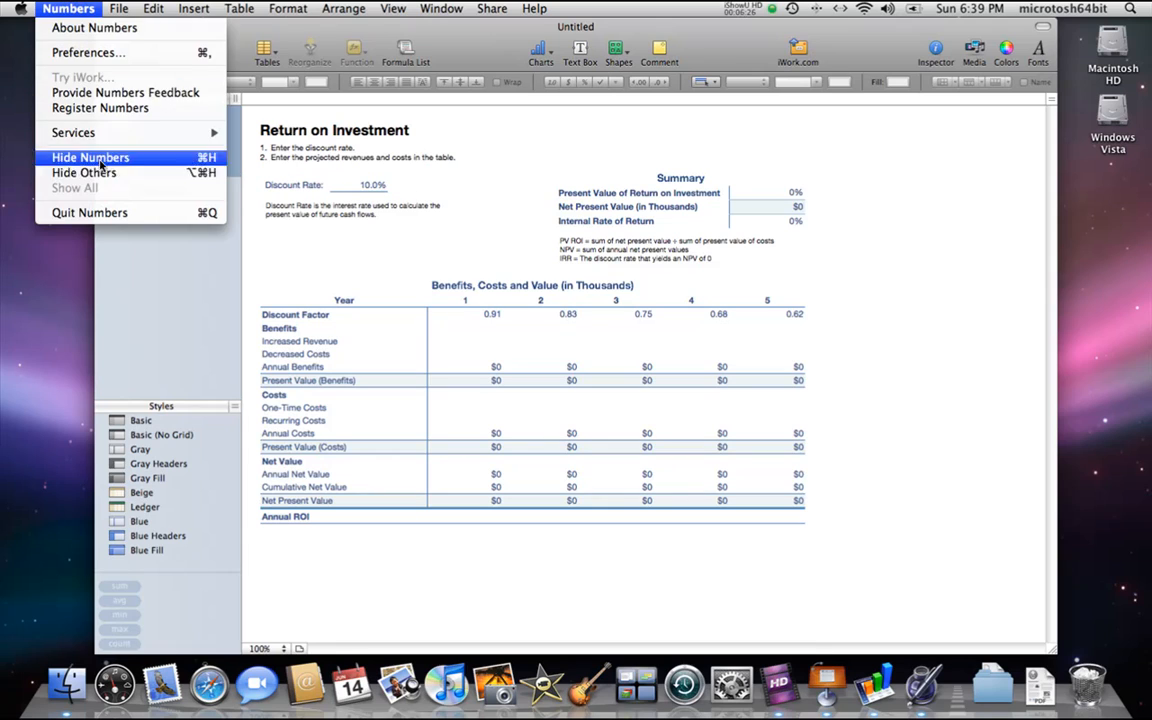
left_click(115, 213)
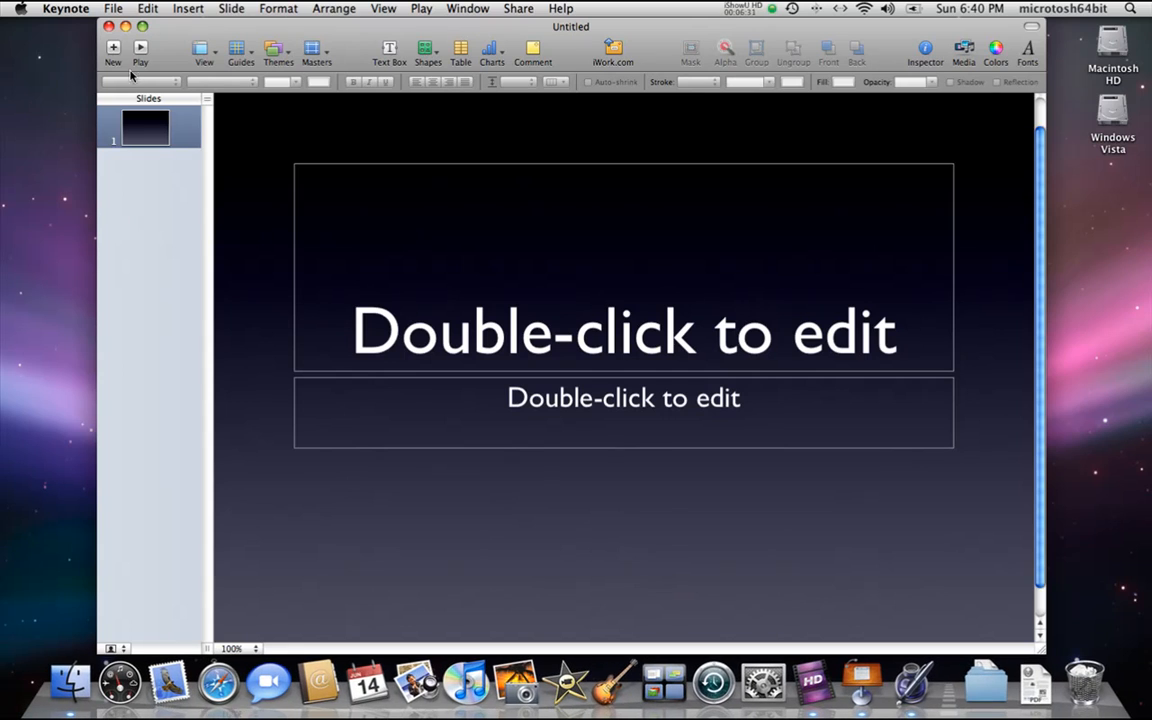
left_click(84, 8)
left_click(120, 213)
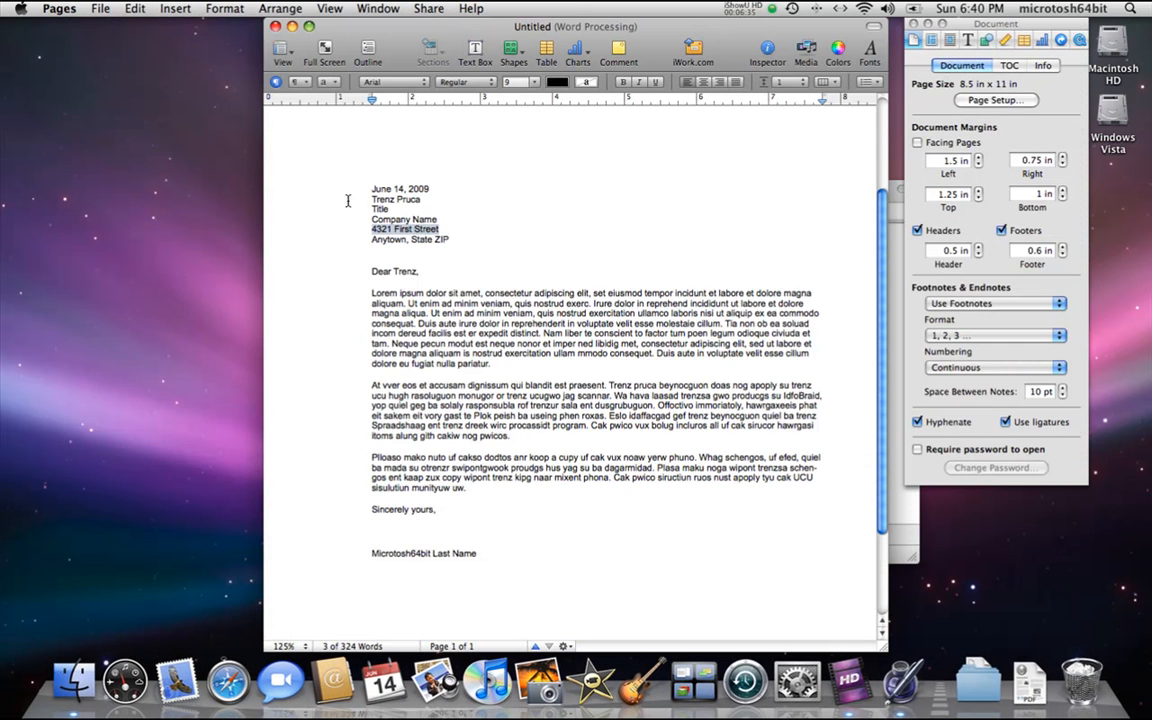
left_click(80, 8)
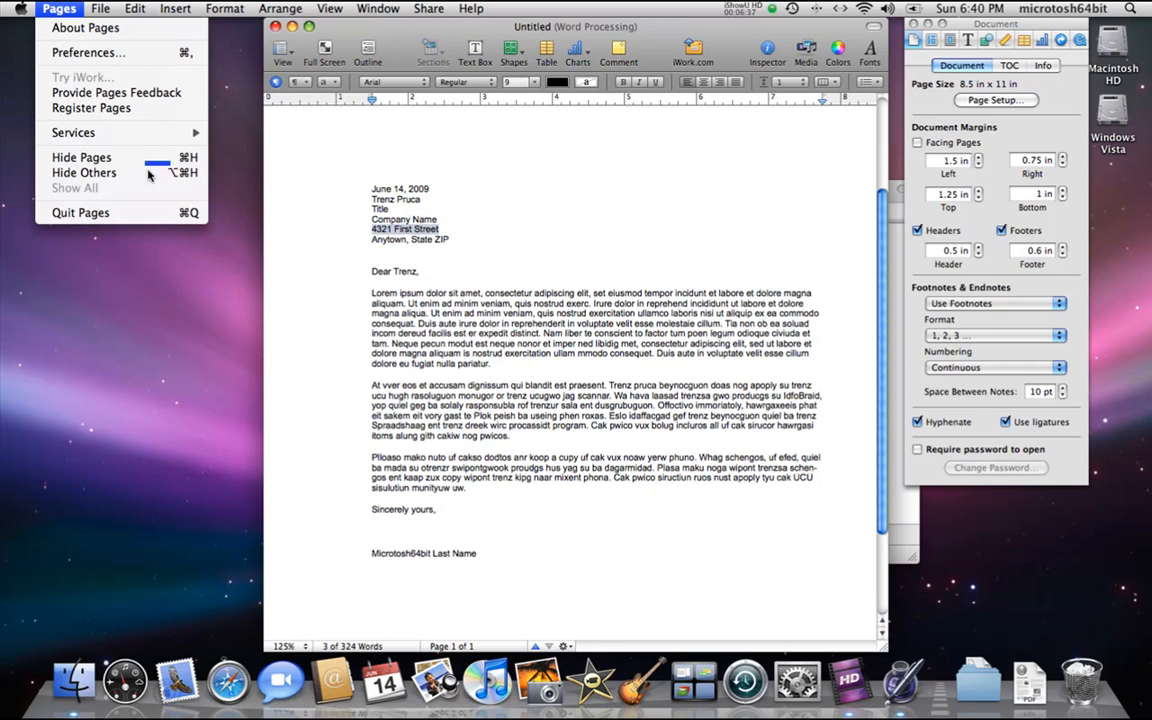
left_click(165, 212)
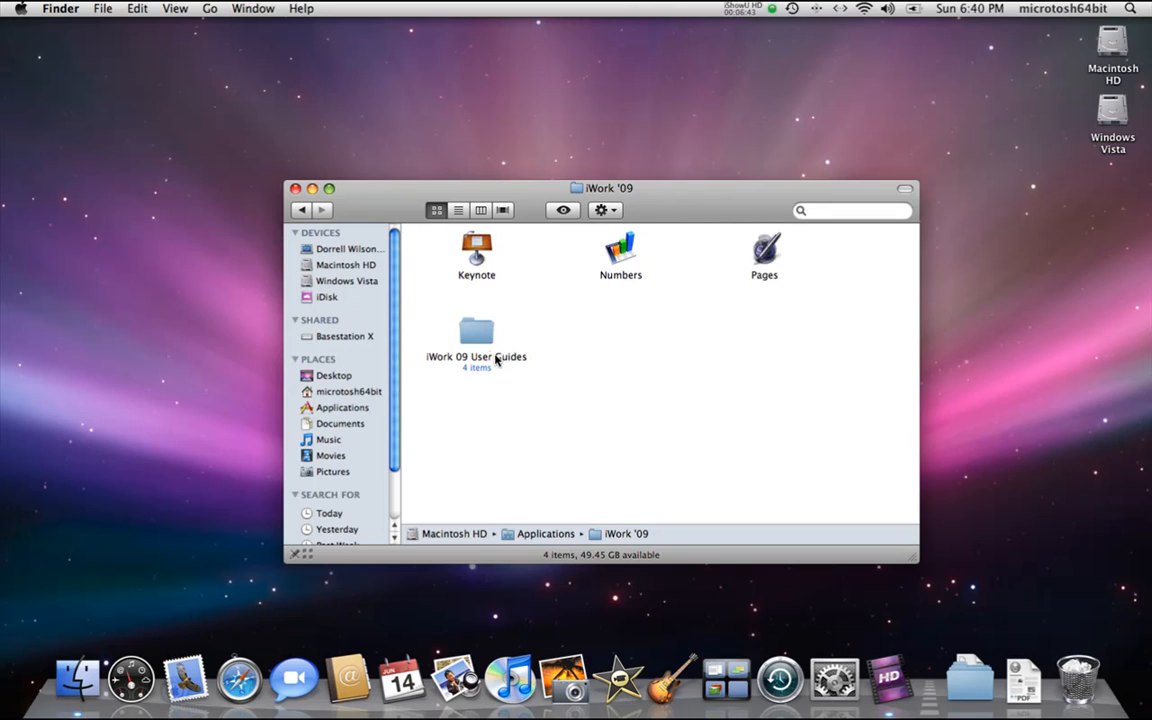
- Open the iWork 09 User Guides folder inside the iWork '09 folder
left_click(483, 250)
left_click(765, 250)
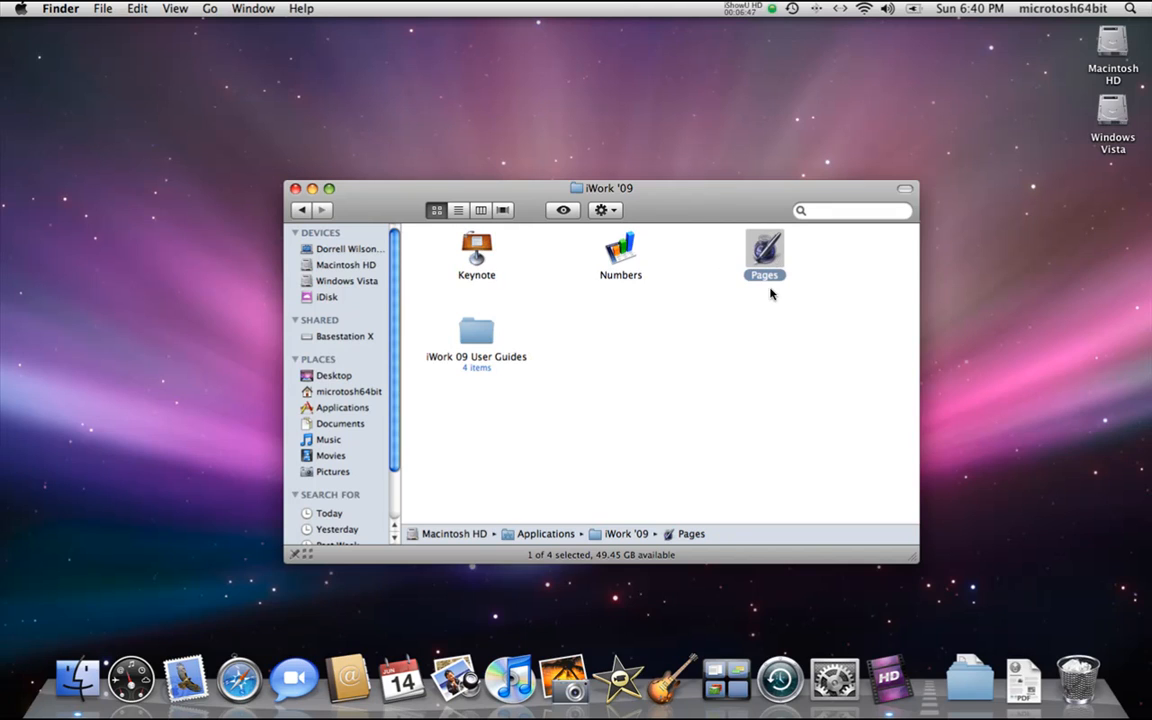
left_click(615, 248)
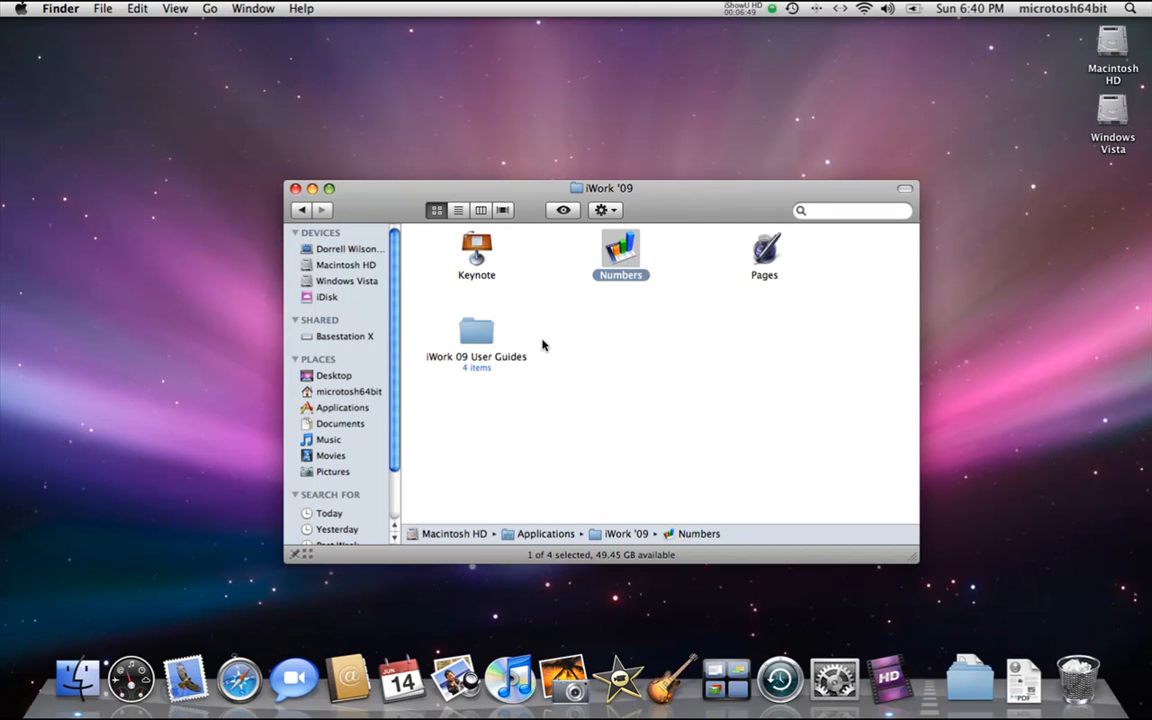
left_click(475, 326)
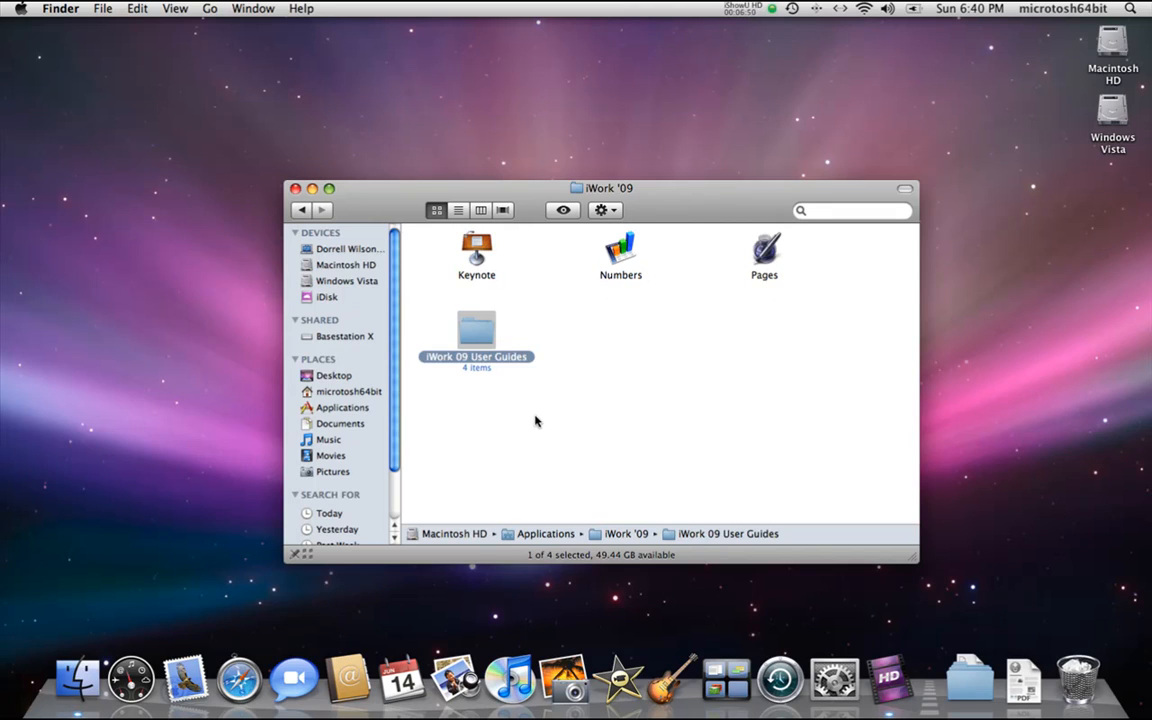
double_click(482, 341)
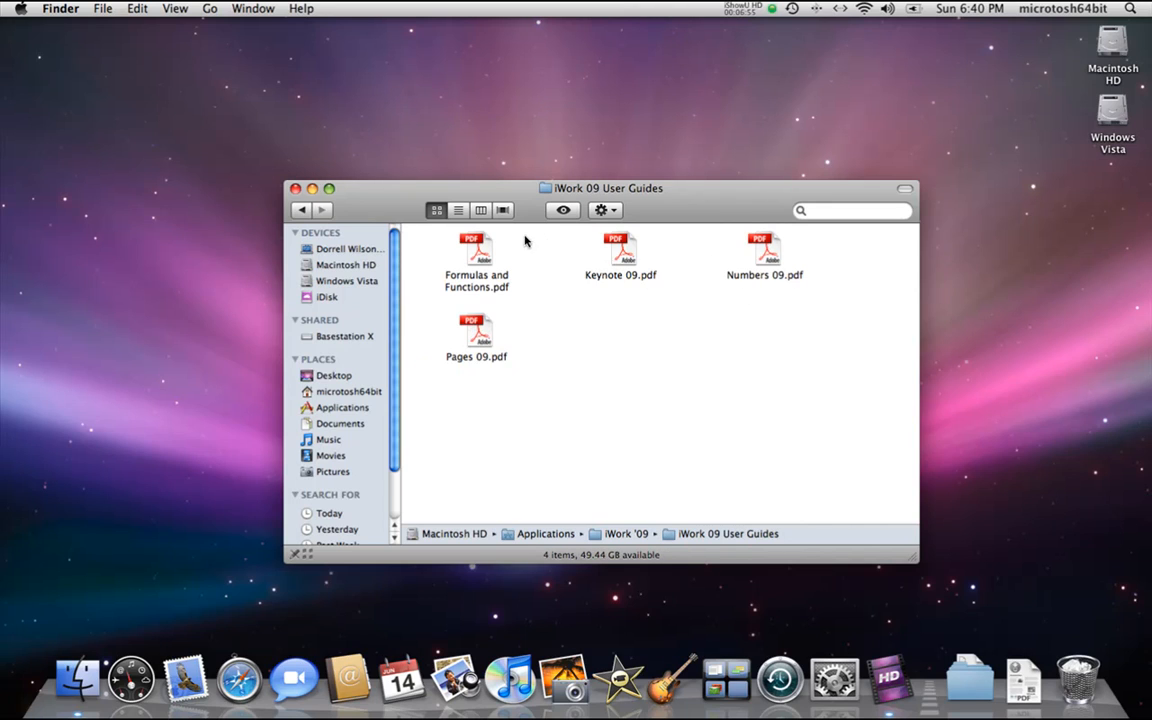
- Open the Pages 09.pdf user guide from the User Guides folder
left_click(764, 250)
left_click(472, 333)
double_click(472, 333)
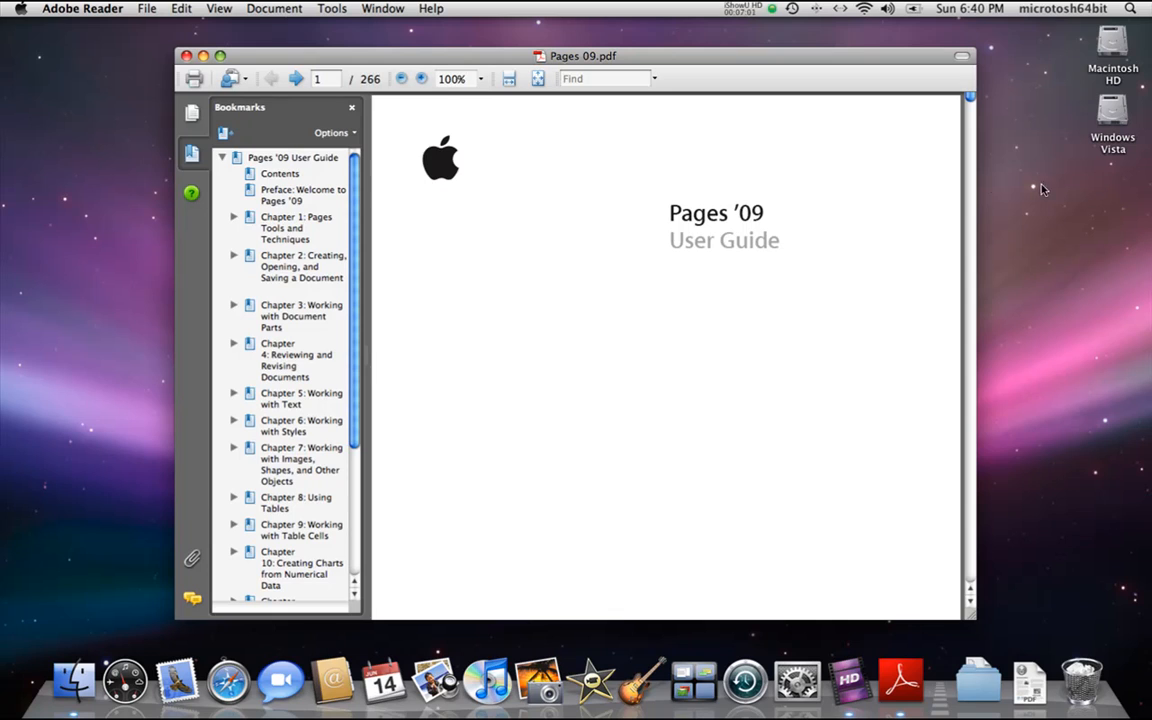
- Skim the Pages '09 User Guide by jumping ahead to page 19 and paging forward to page 27
left_click_drag(969, 101, 860, 125)
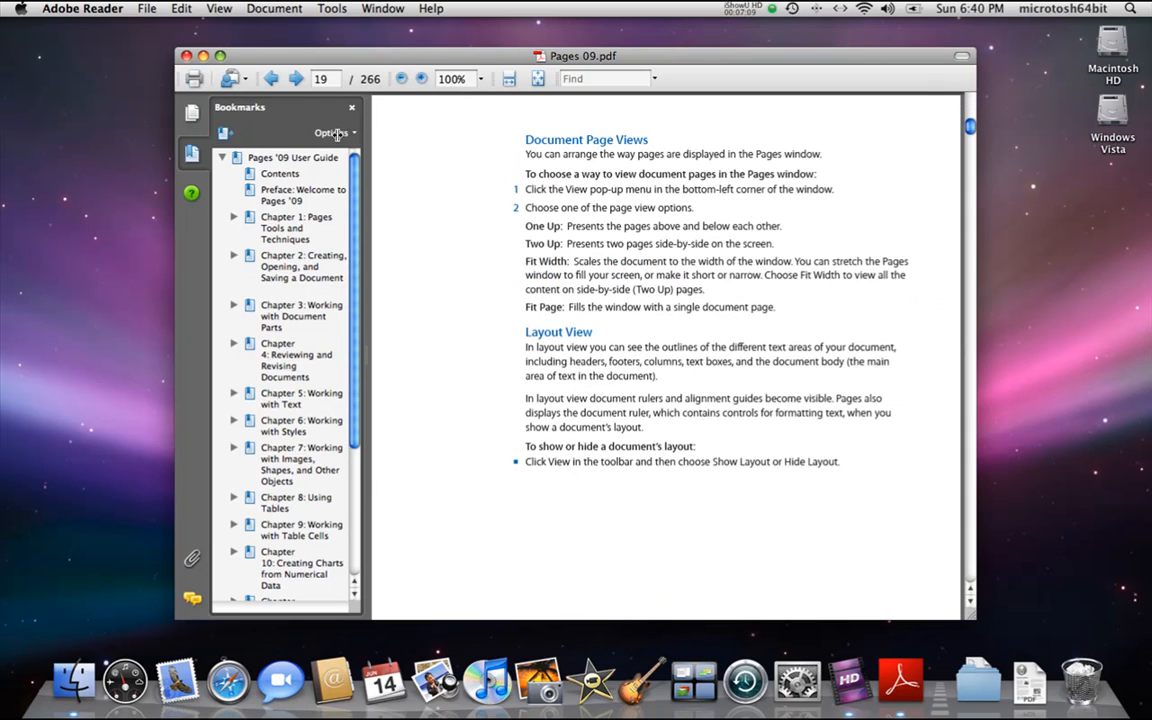
left_click(306, 90)
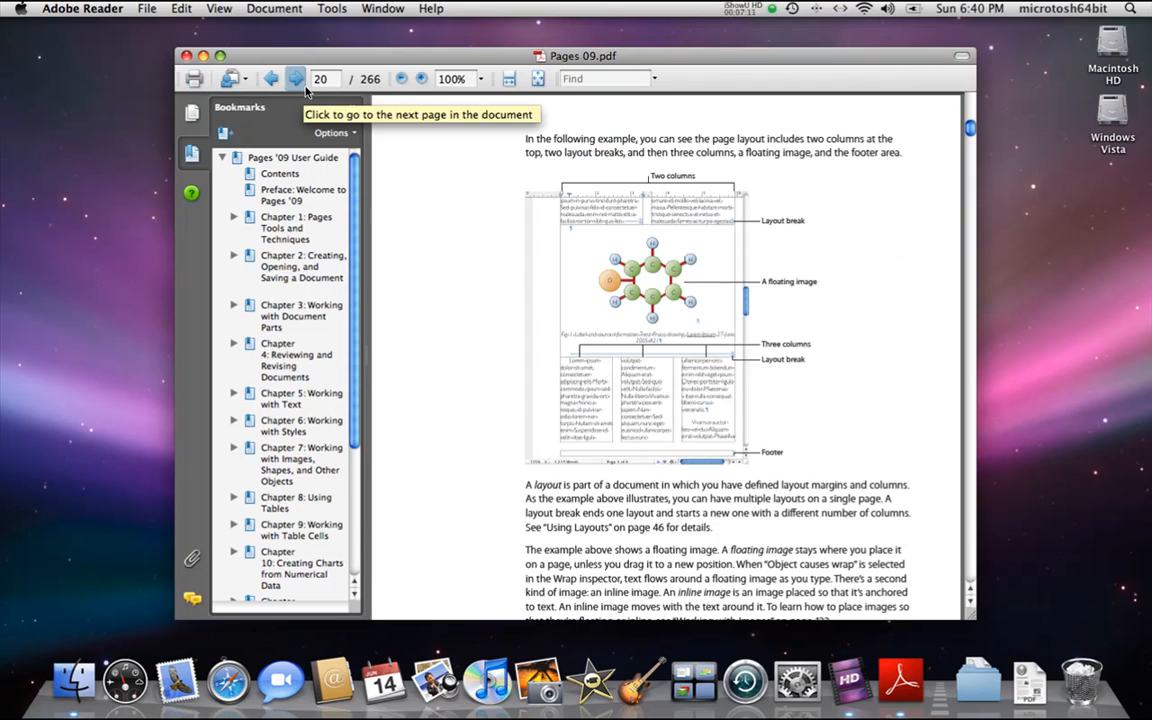
left_click(306, 90)
left_click(306, 90)
left_click(306, 90)
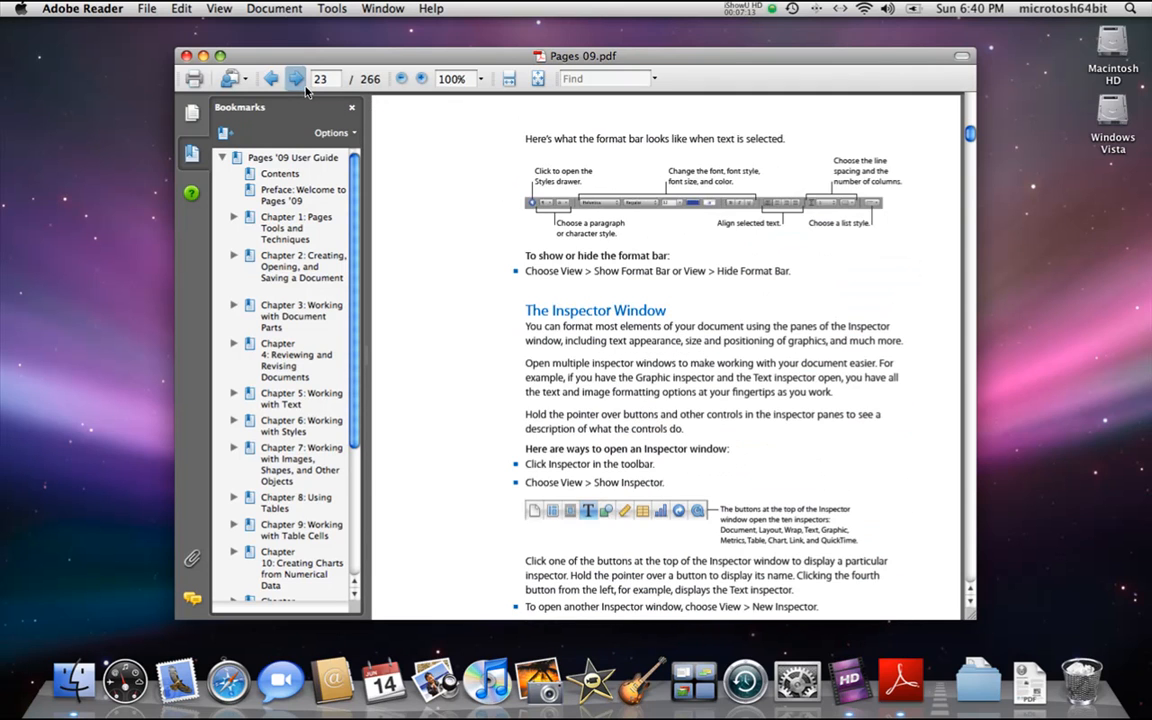
left_click(306, 90)
left_click(306, 90)
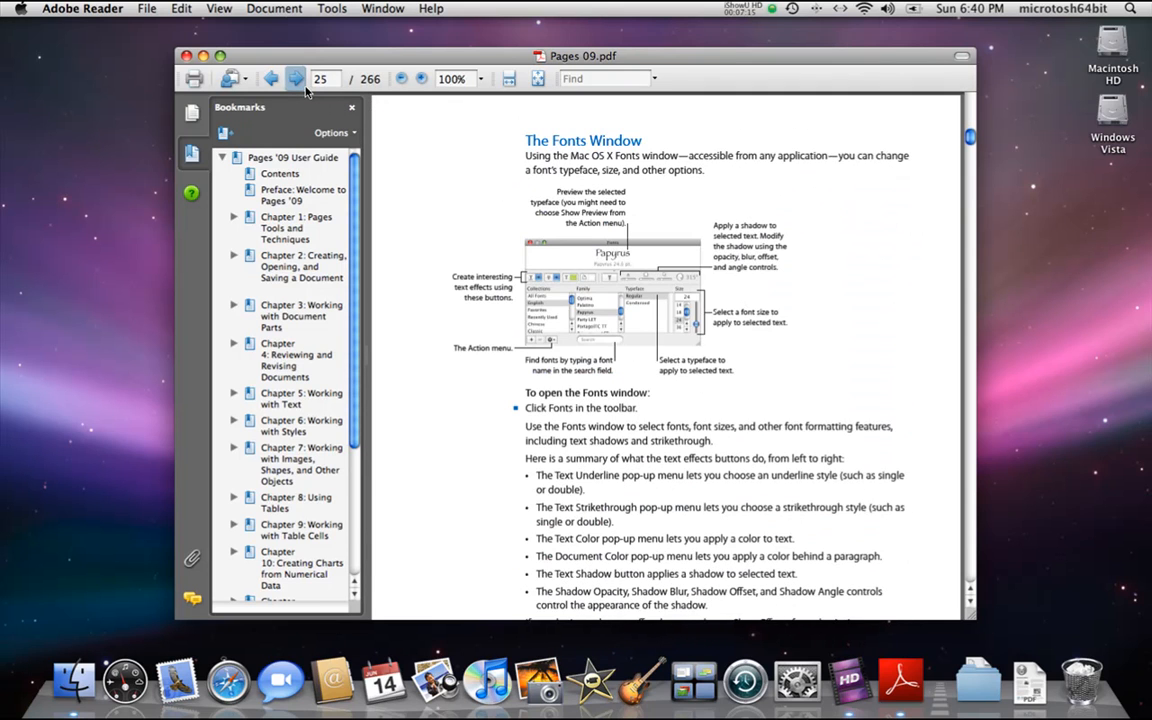
left_click(306, 90)
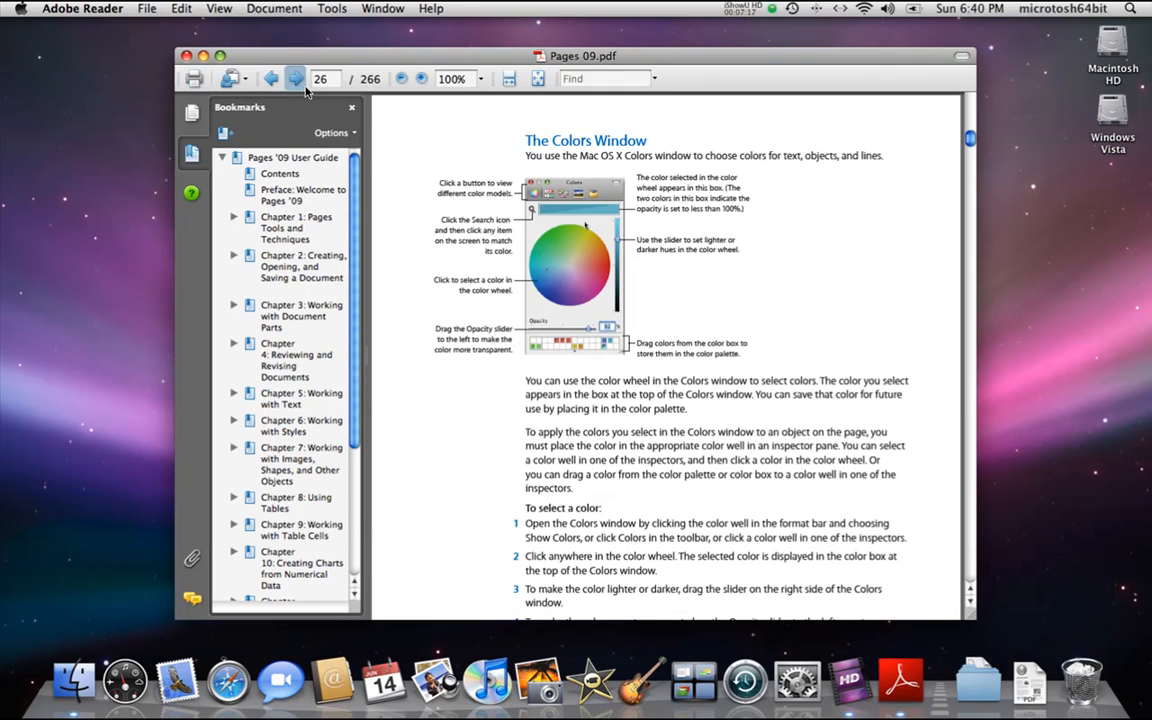
left_click(306, 90)
- Quit Adobe Reader and return to the iWork '09 folder in Finder
left_click(82, 8)
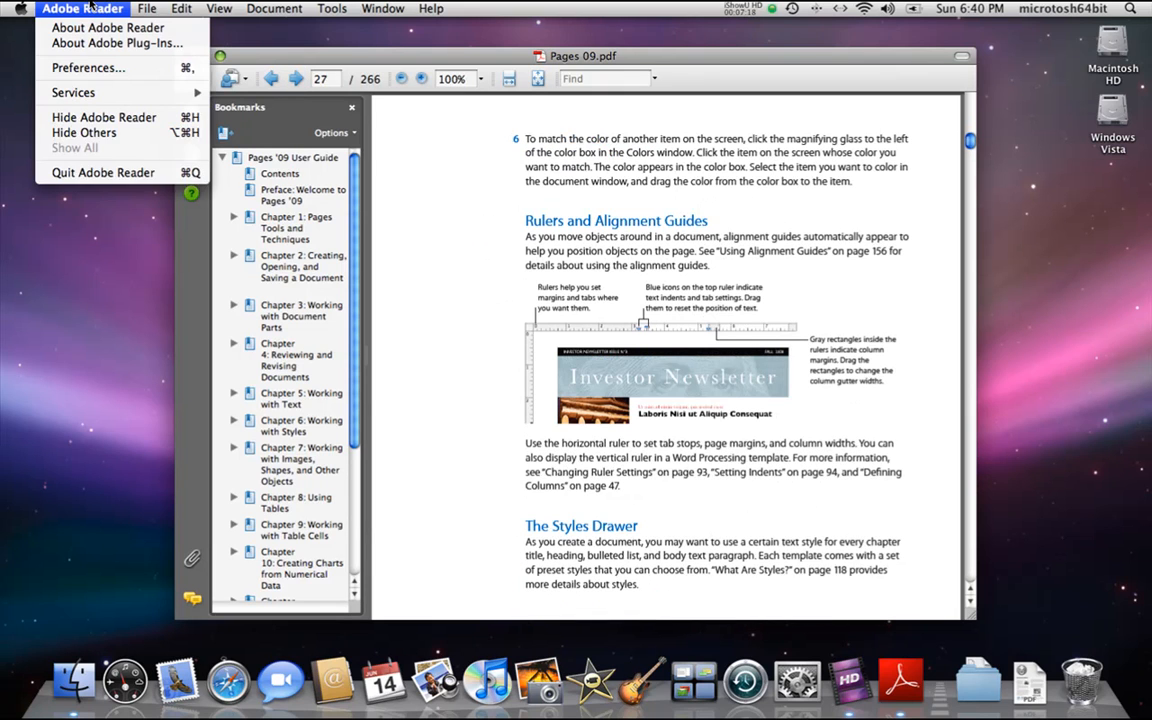
left_click(150, 172)
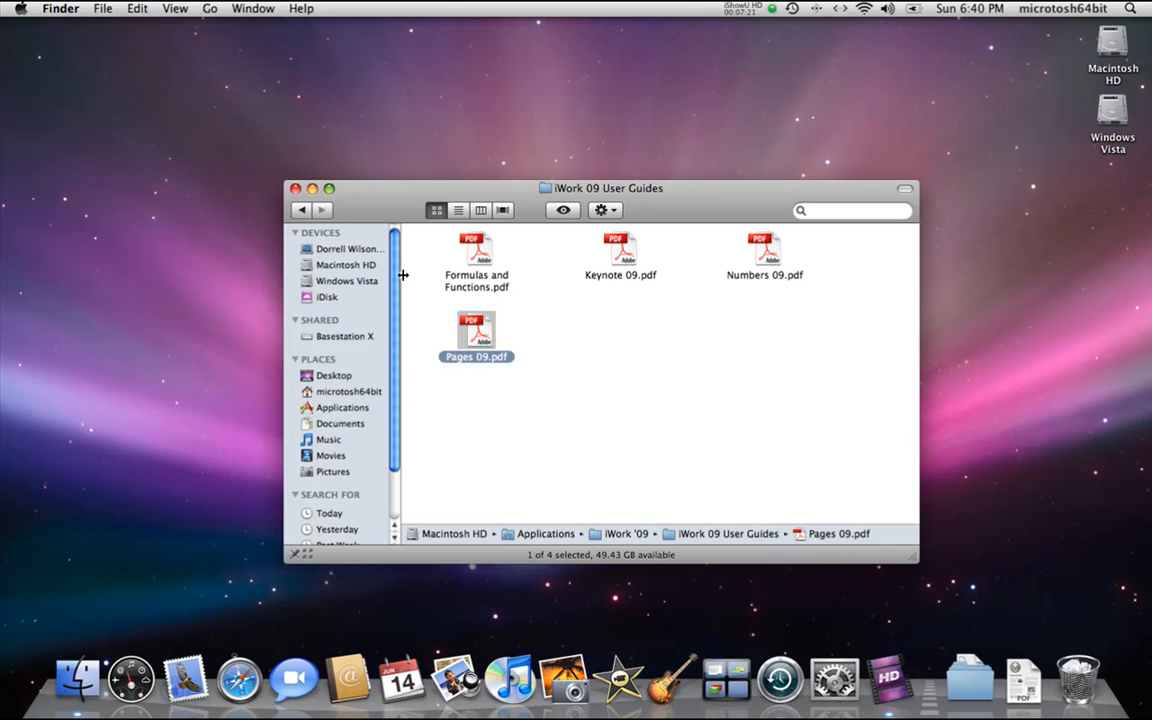
left_click(406, 282)
left_click(303, 210)
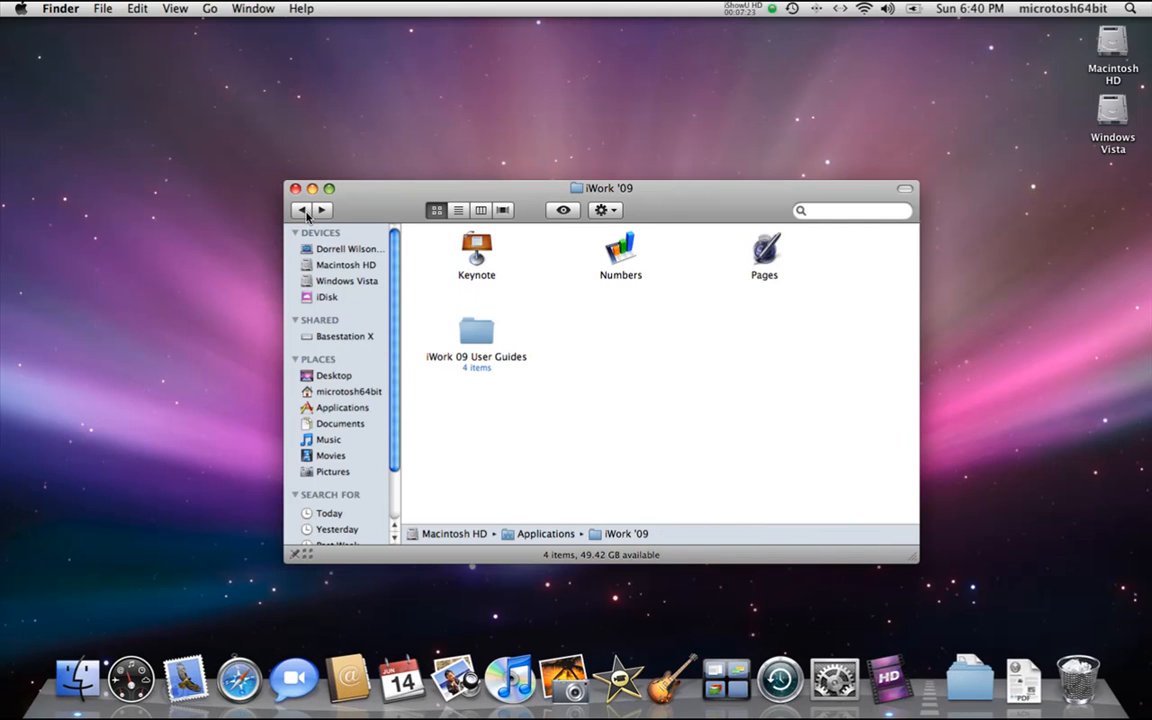